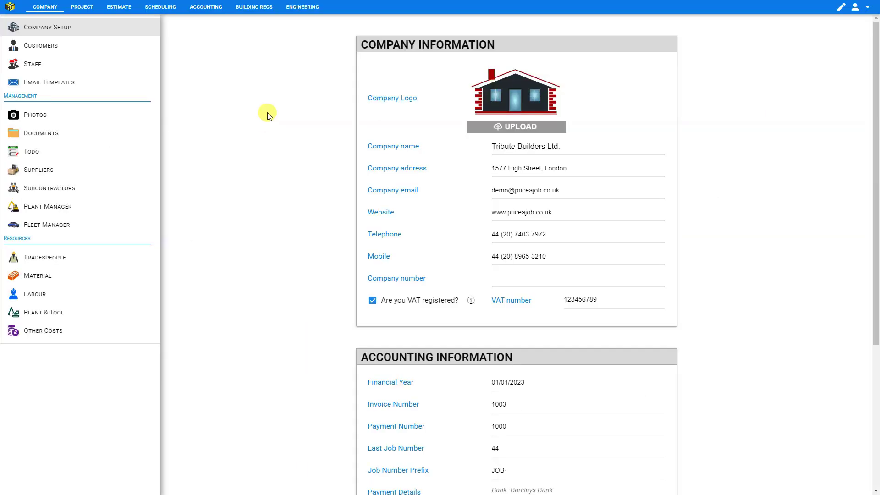
Go to the Engineering module for the BS5268 demo (Version 1) project.
{"action": "left_click", "coordinate": [301, 9]}
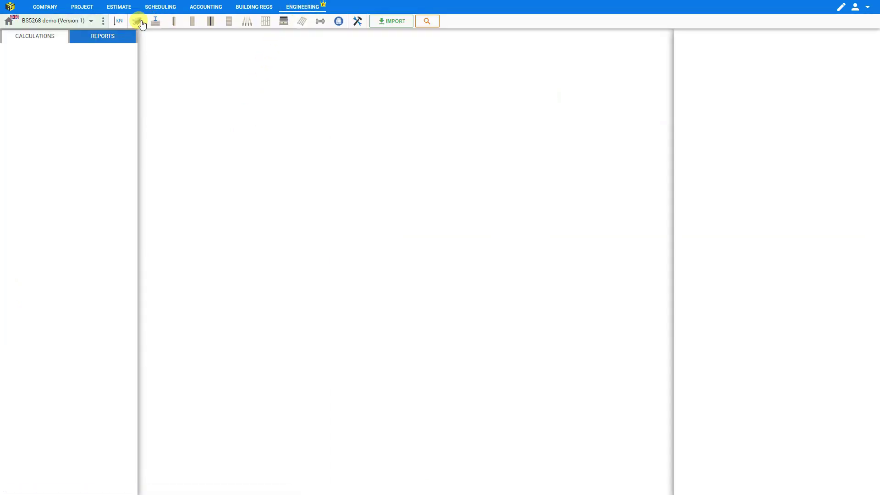
Add a Flat Roof Joist - With Access calculation, sized as a passing C16 44 × 145 mm joist.
{"action": "left_click", "coordinate": [157, 22]}
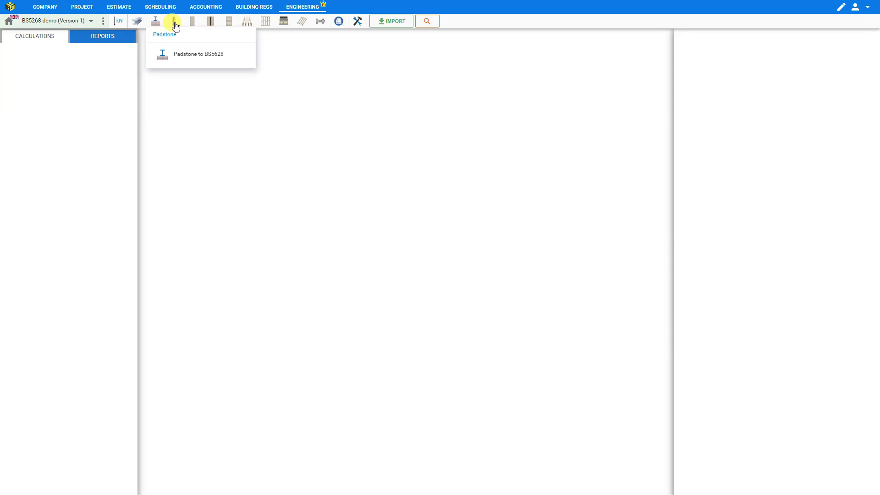
{"action": "mouse_move", "coordinate": [192, 24]}
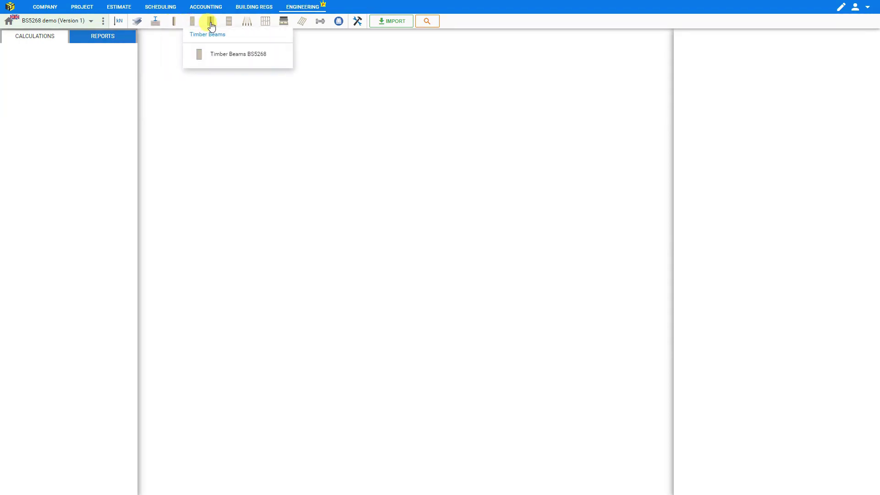
{"action": "mouse_move", "coordinate": [227, 26]}
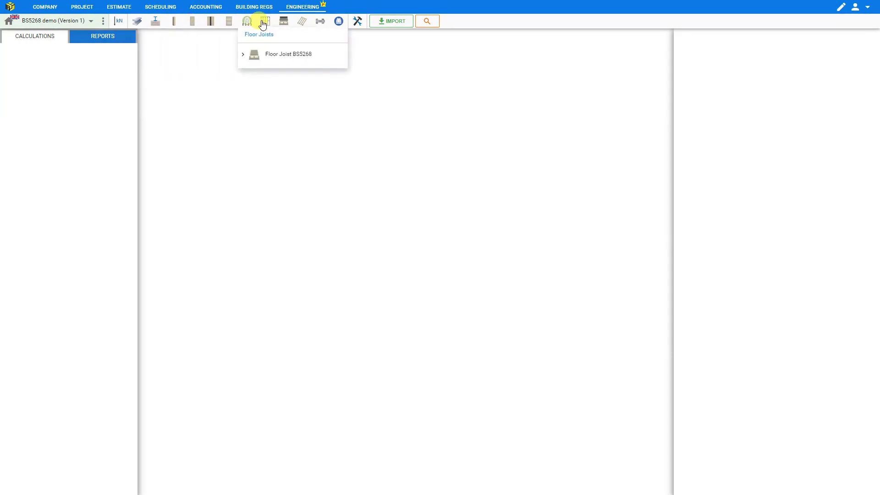
{"action": "mouse_move", "coordinate": [297, 24]}
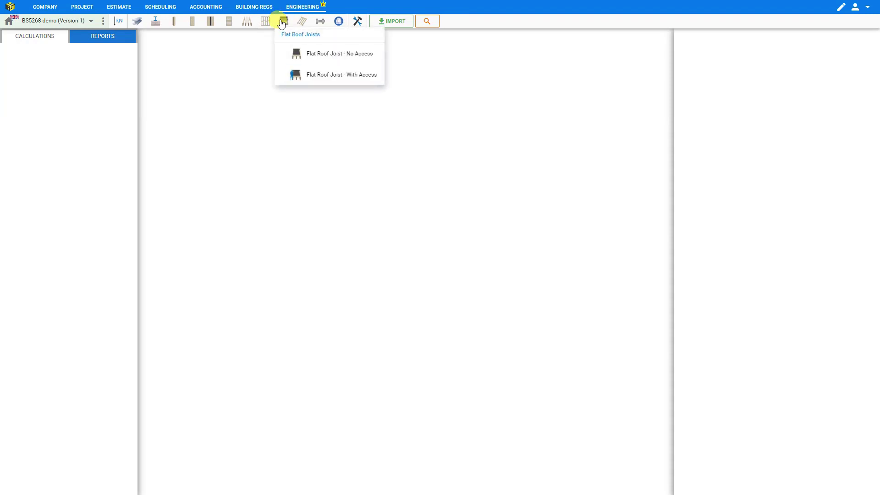
{"action": "left_click", "coordinate": [314, 77]}
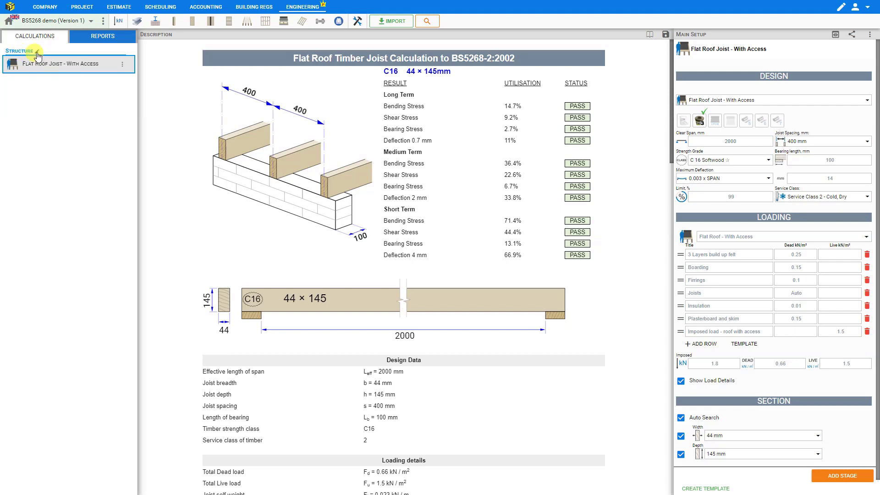
Rename the Structure folder to 'Extension'.
{"action": "left_click", "coordinate": [36, 51]}
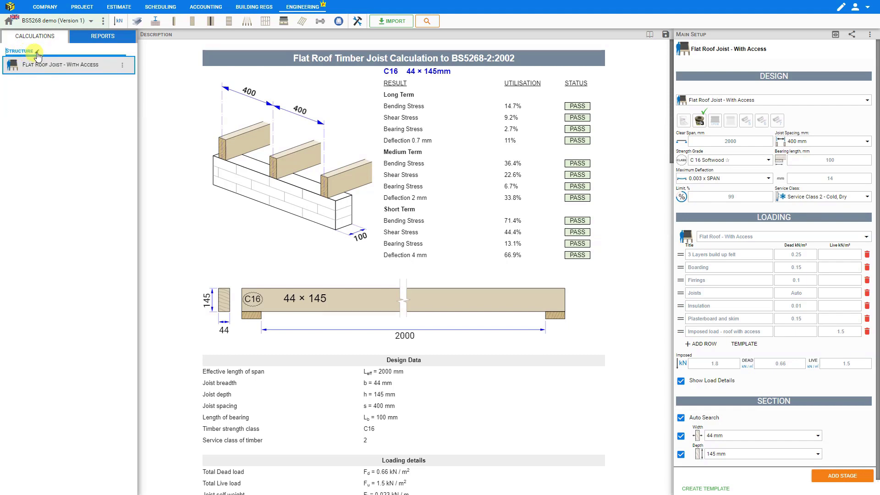
{"action": "double_click", "coordinate": [36, 54]}
{"action": "type", "text": "Extension"}
{"action": "key", "text": "Return"}
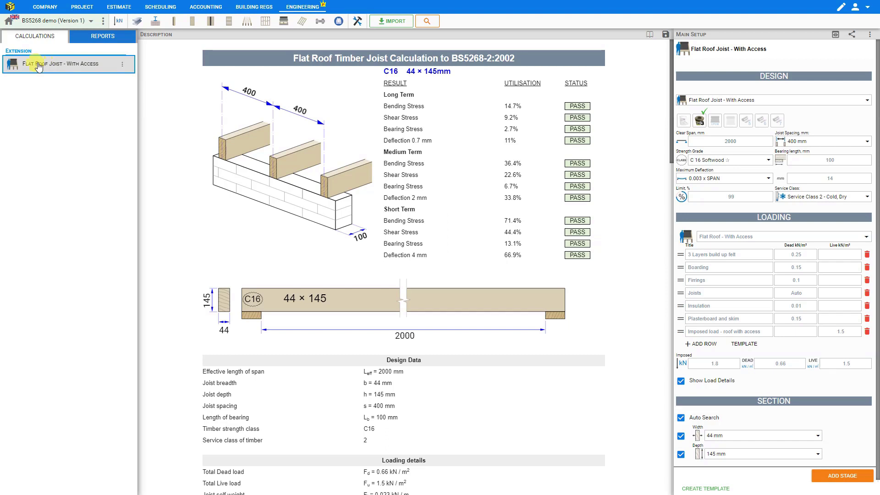
Rename the joist calculation from 'Flat Roof Joist - With Access' to 'Flat Roof Joist No1'.
{"action": "left_click", "coordinate": [122, 66]}
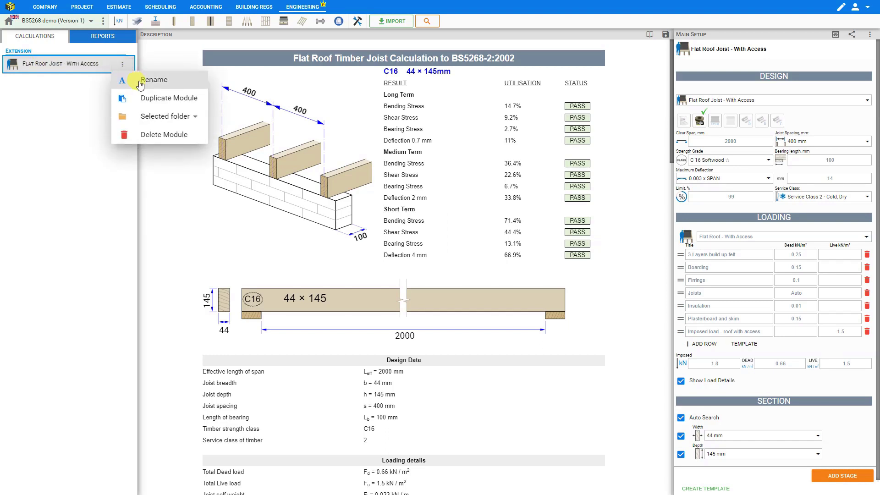
{"action": "left_click", "coordinate": [193, 117]}
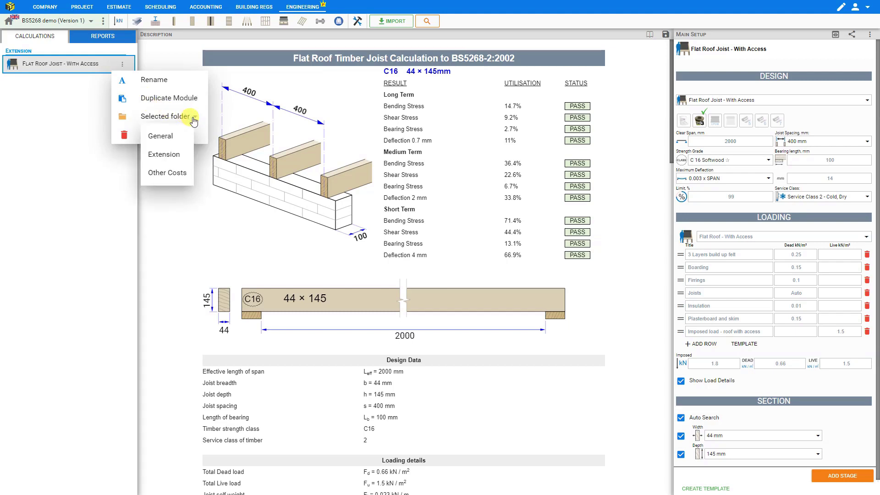
{"action": "left_click", "coordinate": [193, 117]}
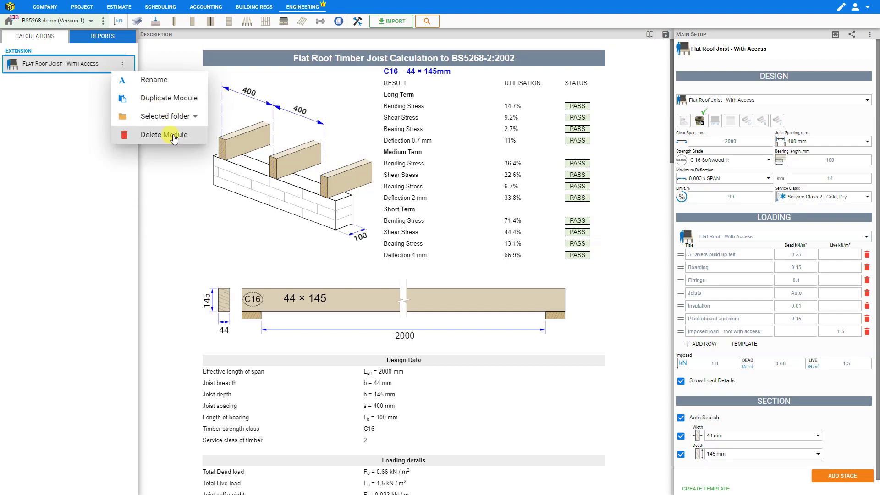
{"action": "left_click", "coordinate": [161, 82]}
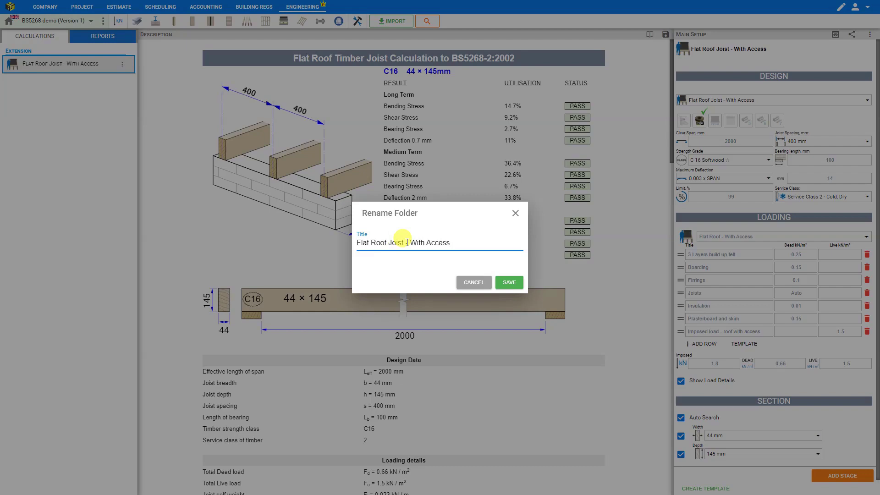
{"action": "left_click_drag", "start_coordinate": [450, 243], "coordinate": [402, 242]}
{"action": "type", "text": "No1"}
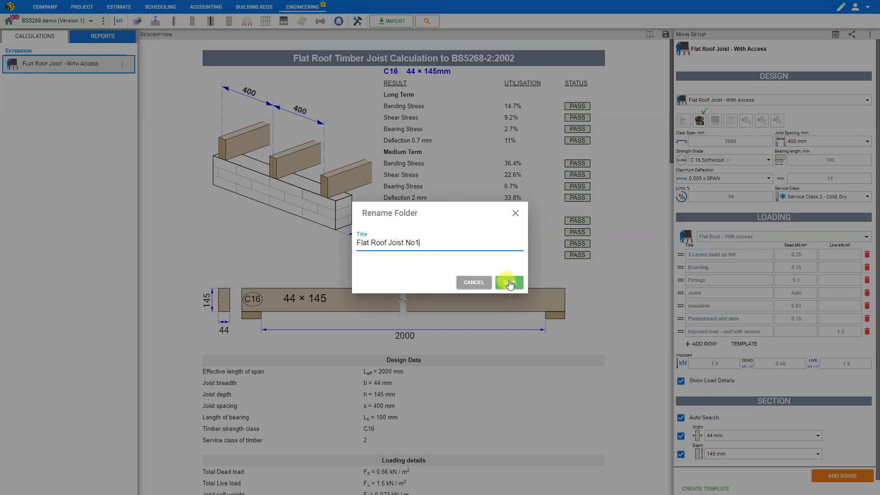
{"action": "left_click", "coordinate": [510, 283]}
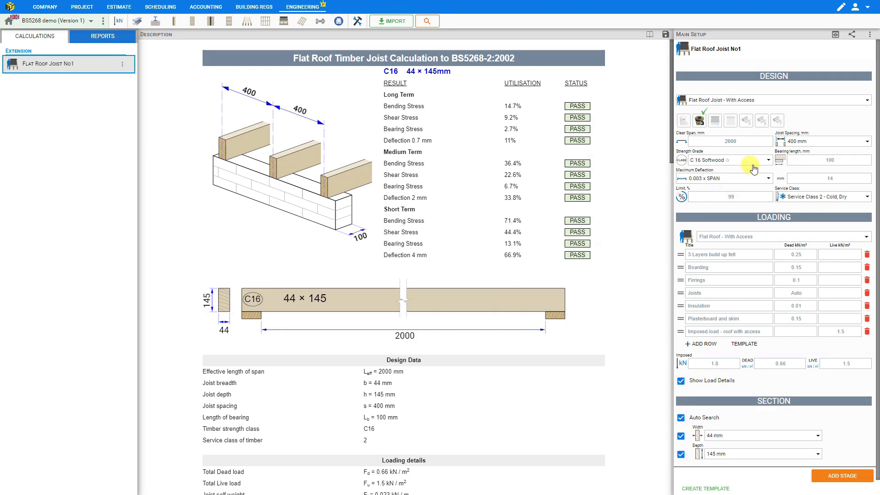
Switch the design to Flat Roof Joist - No Access, then back to With Access.
{"action": "left_click", "coordinate": [721, 102]}
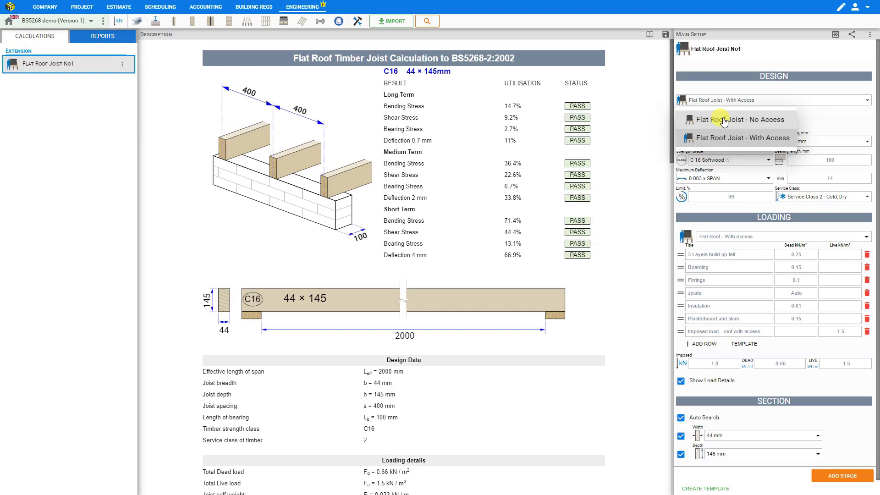
{"action": "left_click", "coordinate": [724, 122]}
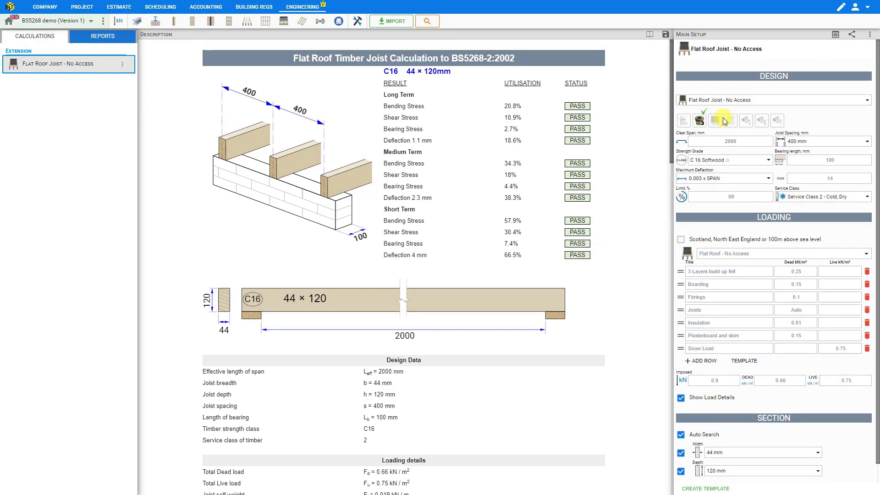
{"action": "left_click", "coordinate": [724, 101]}
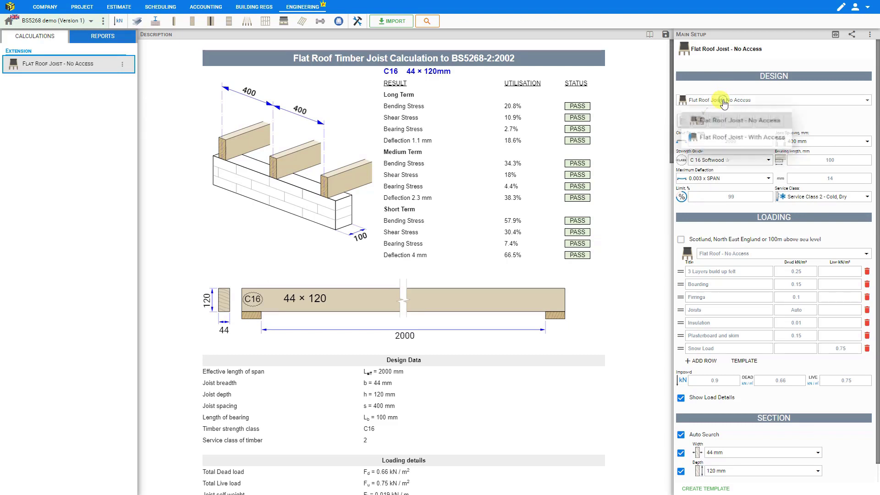
{"action": "left_click", "coordinate": [723, 137]}
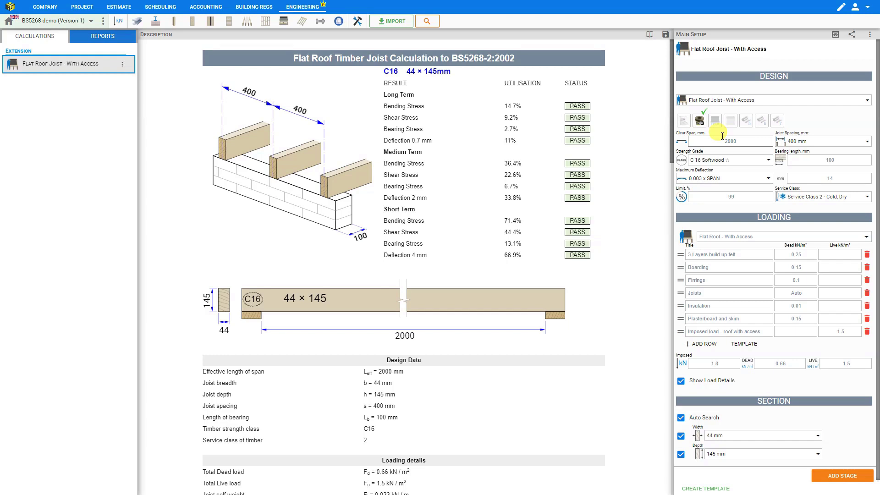
Try the GRP, felt, EPDM and Lead Code 5–7 coverings, settling on Single Ply Membrane.
{"action": "left_click", "coordinate": [687, 125]}
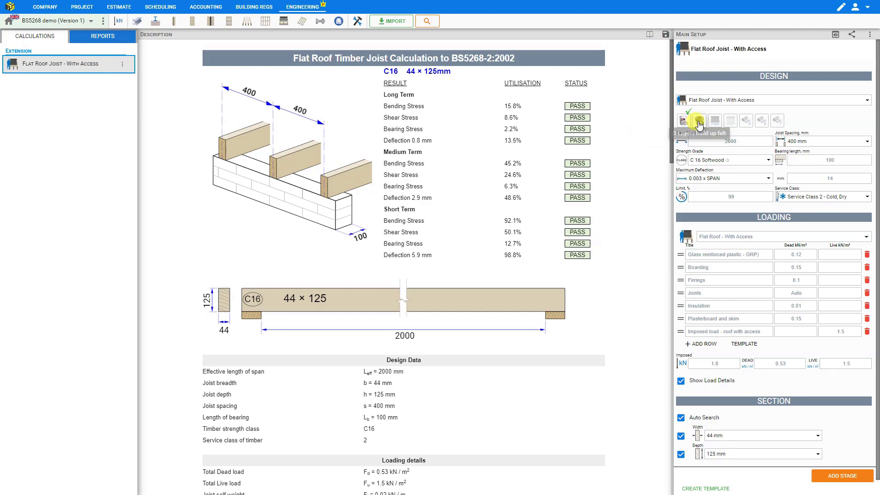
{"action": "left_click", "coordinate": [700, 124]}
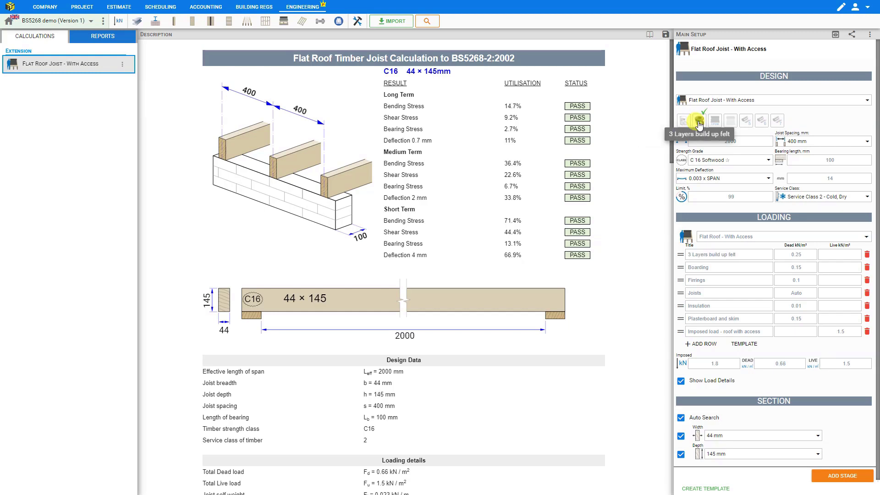
{"action": "left_click", "coordinate": [714, 123]}
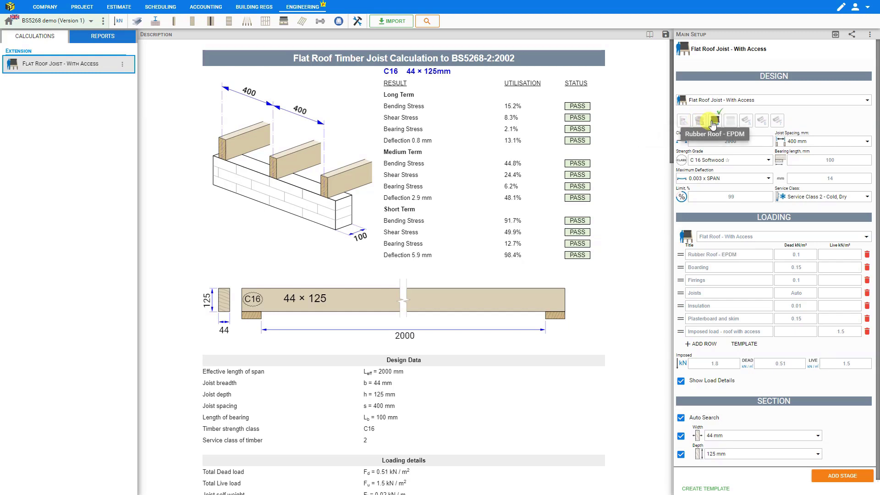
{"action": "left_click", "coordinate": [731, 124]}
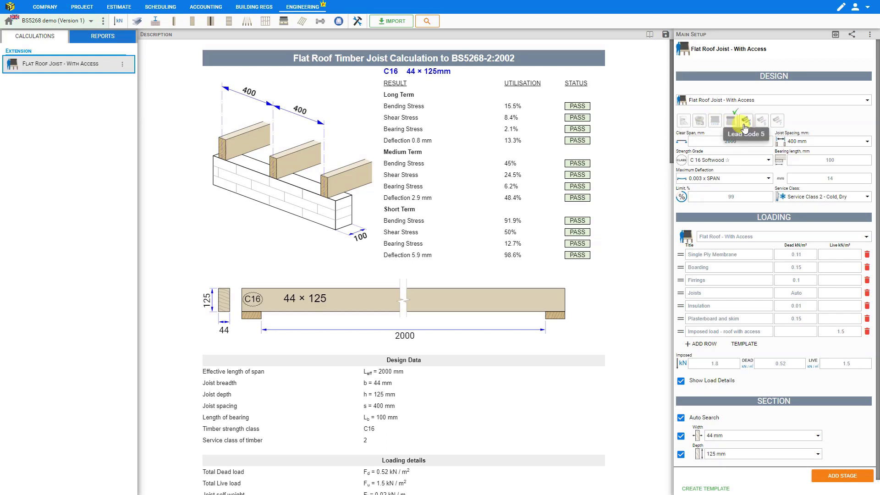
{"action": "left_click", "coordinate": [748, 126]}
{"action": "left_click", "coordinate": [763, 124]}
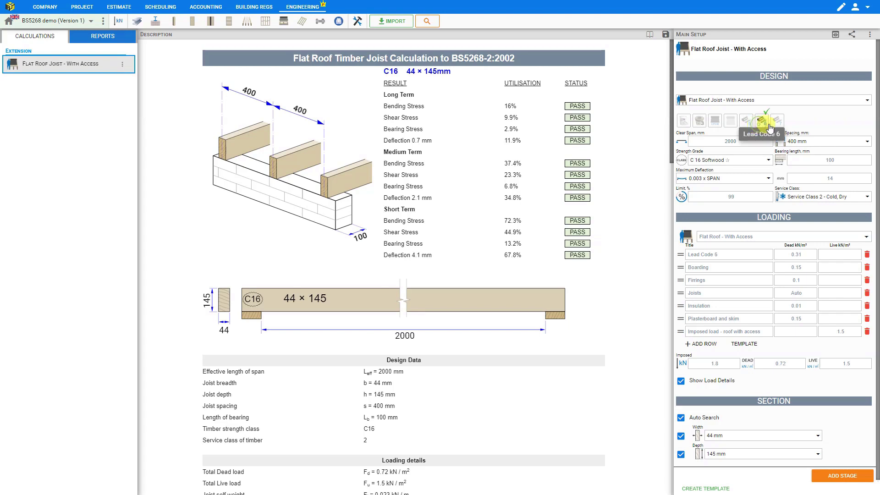
{"action": "left_click", "coordinate": [779, 126]}
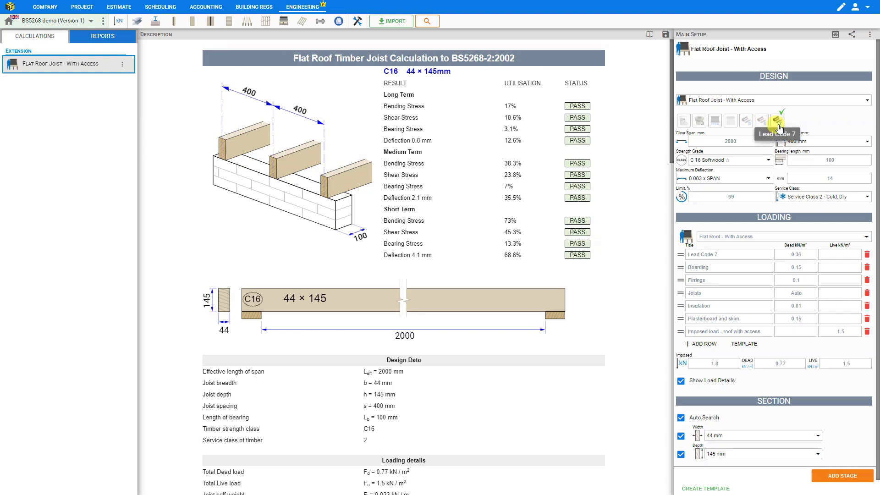
{"action": "left_click", "coordinate": [731, 122]}
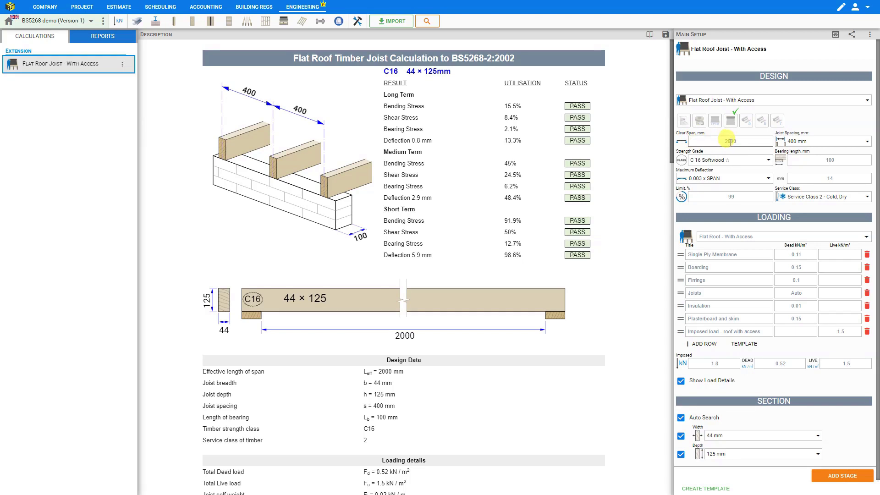
Set the clear span to 4000 mm for a 44 × 220 mm joist, leaving joist spacing unchanged.
{"action": "left_click", "coordinate": [731, 142]}
{"action": "double_click", "coordinate": [730, 142]}
{"action": "left_click_drag", "start_coordinate": [726, 163], "coordinate": [761, 173]}
{"action": "double_click", "coordinate": [730, 141]}
{"action": "type", "text": "4000"}
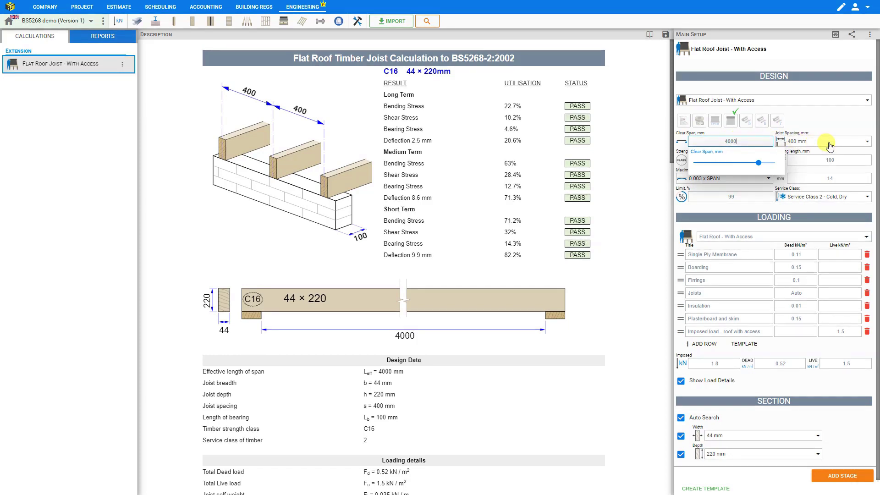
{"action": "left_click", "coordinate": [831, 146]}
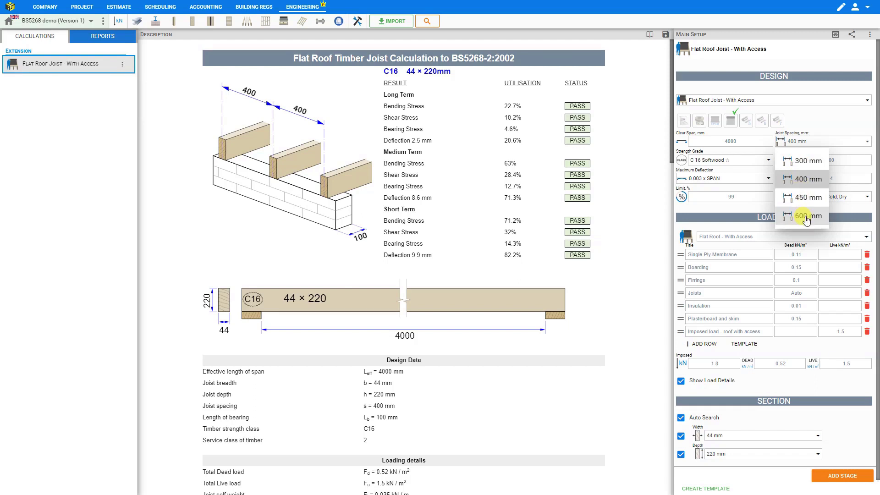
{"action": "left_click", "coordinate": [747, 164]}
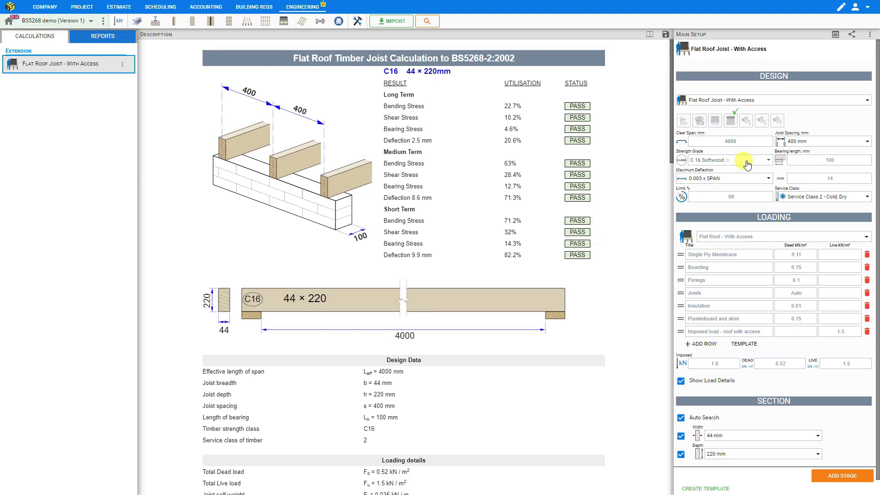
Set the strength grade to C24 Softwood, reducing the joist to 44 × 195 mm.
{"action": "left_click", "coordinate": [748, 164]}
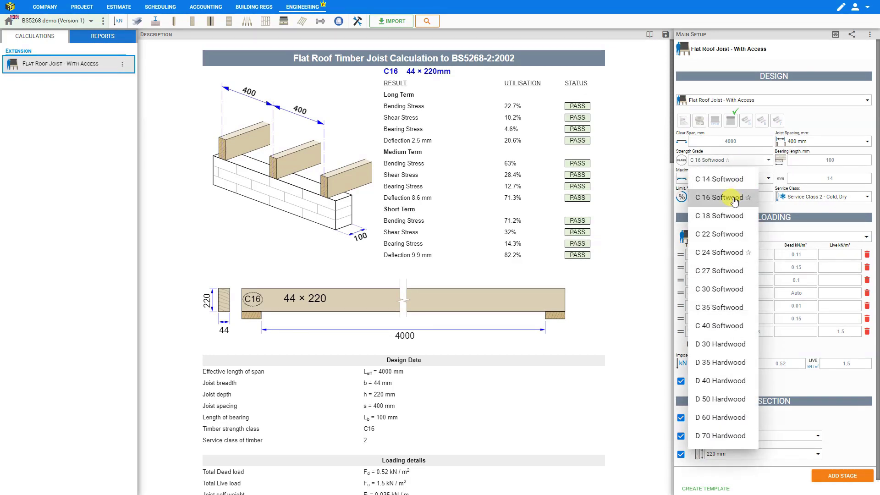
{"action": "left_click", "coordinate": [729, 255]}
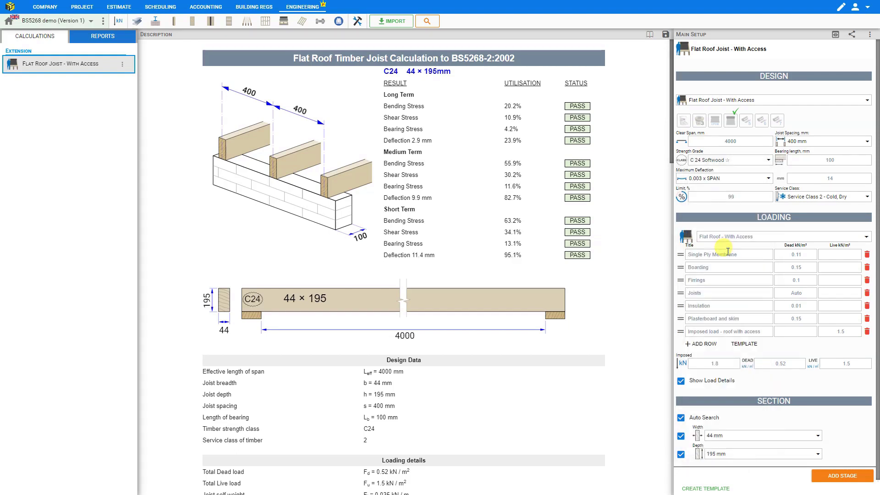
{"action": "double_click", "coordinate": [839, 159]}
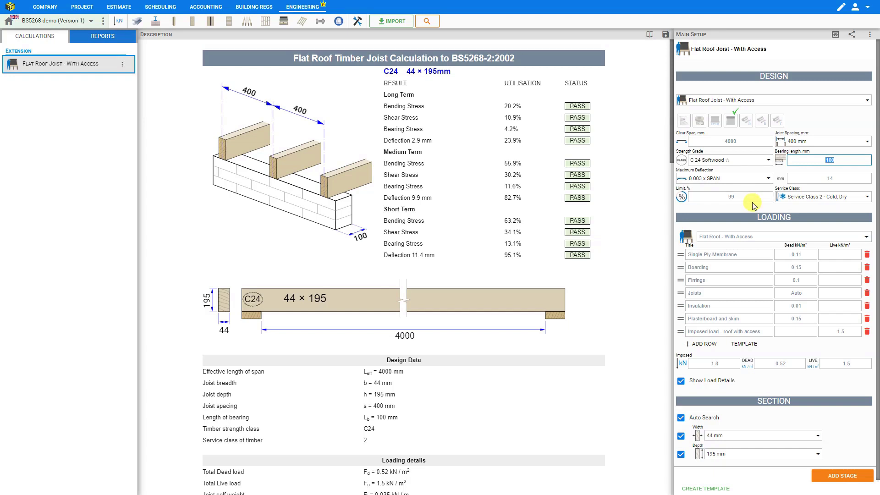
{"action": "left_click", "coordinate": [827, 201]}
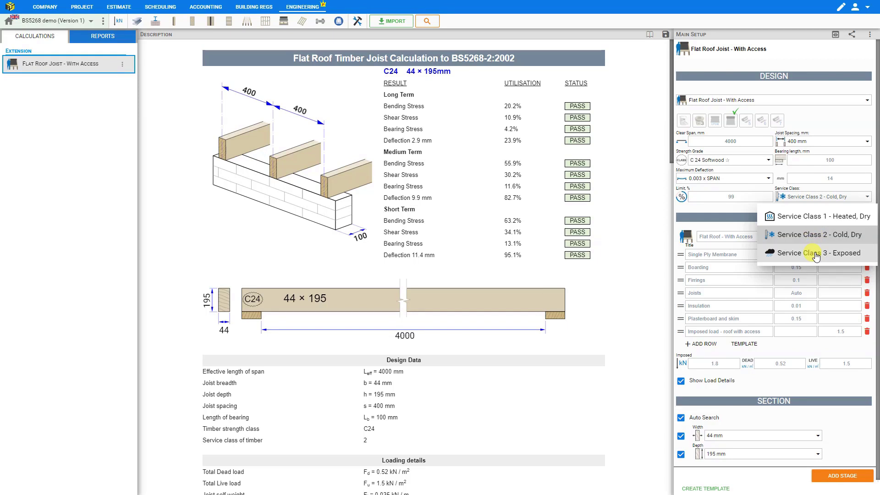
{"action": "left_click", "coordinate": [813, 235]}
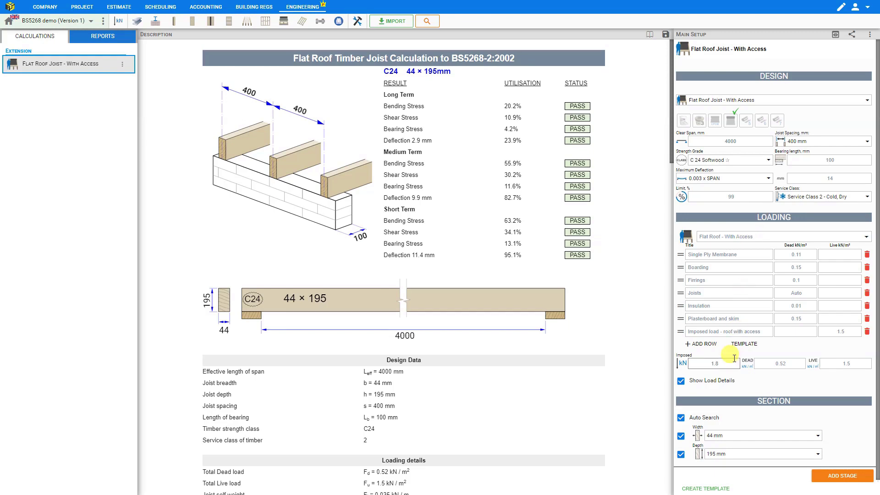
{"action": "left_click", "coordinate": [718, 364]}
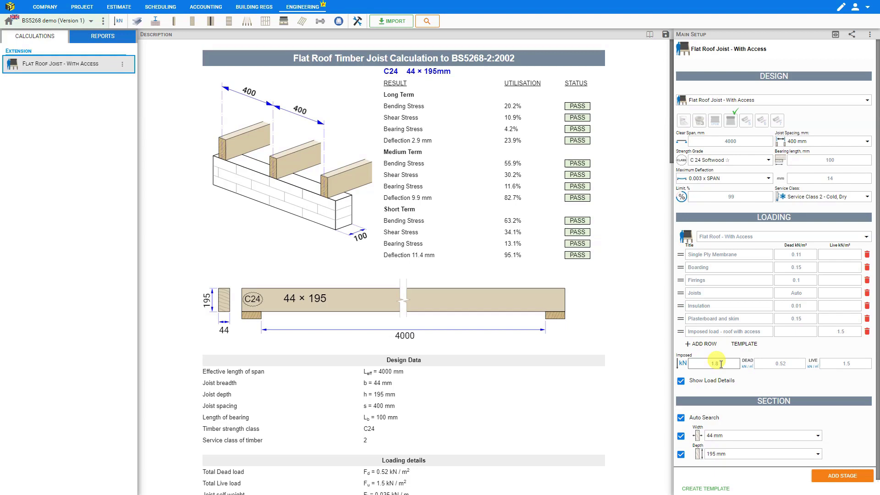
{"action": "left_click", "coordinate": [848, 364]}
{"action": "left_click", "coordinate": [841, 359]}
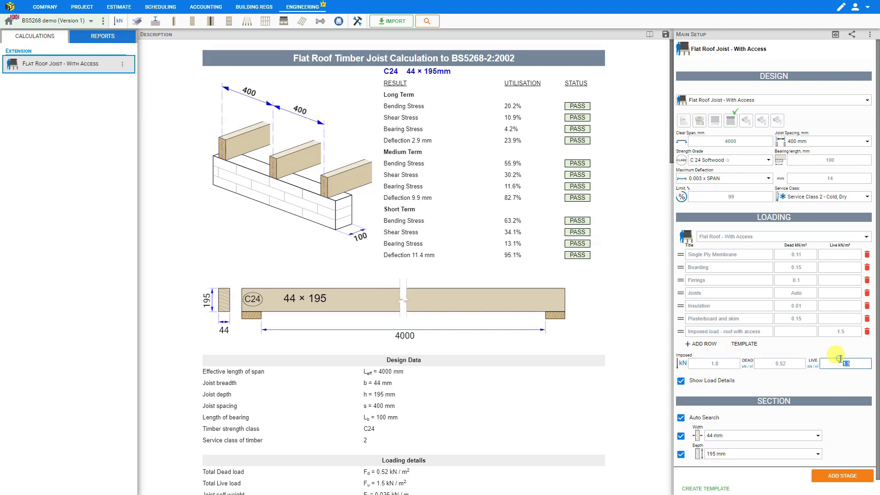
{"action": "left_click", "coordinate": [782, 362]}
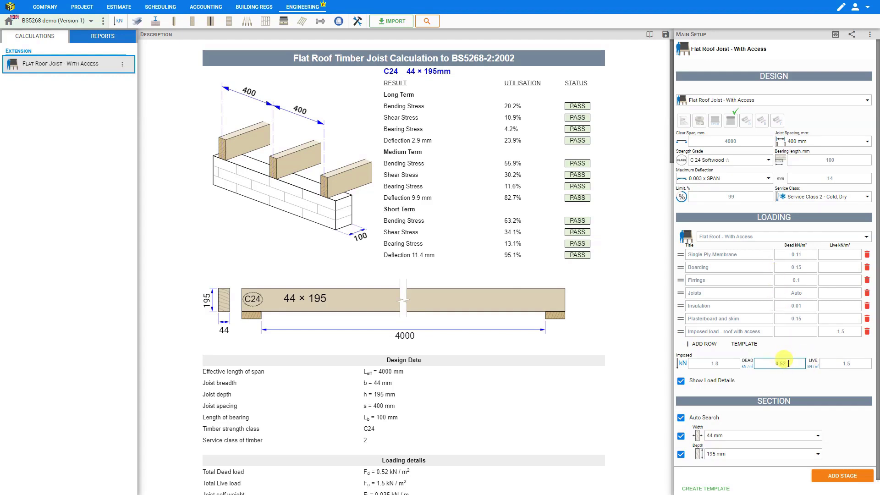
{"action": "left_click", "coordinate": [870, 237]}
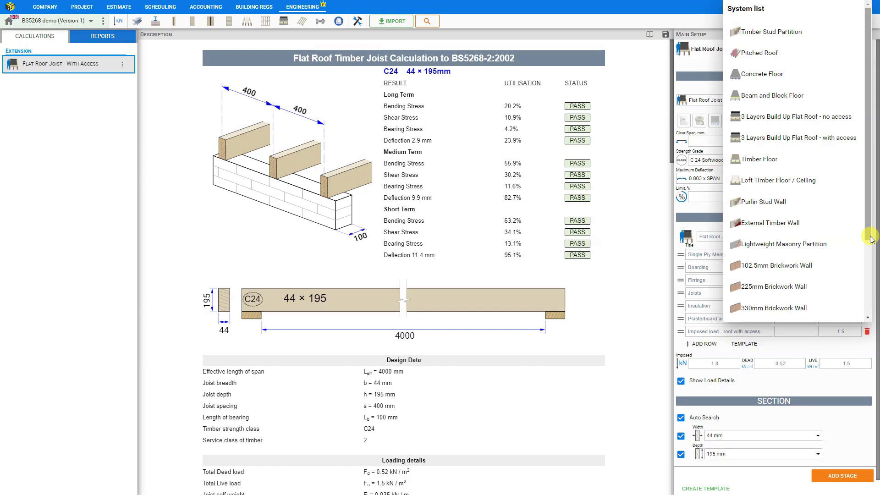
{"action": "left_click", "coordinate": [695, 229]}
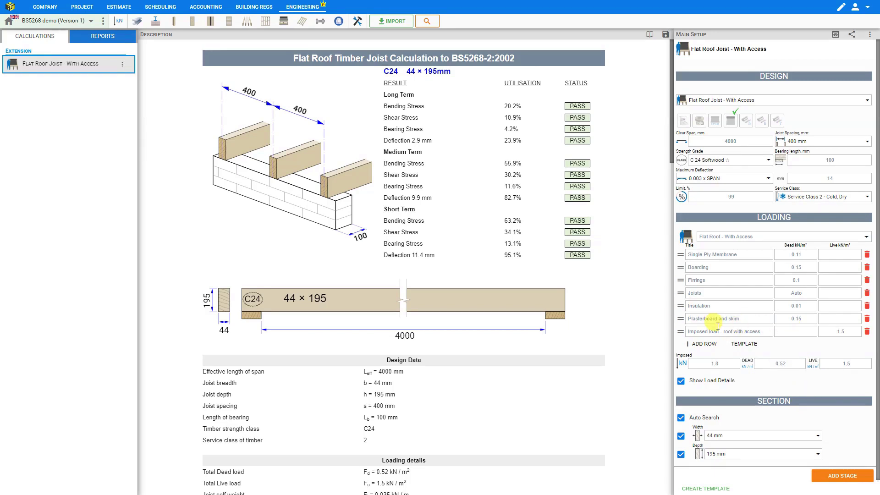
Add a Plywood load row with dead load 12 and move it below Boarding.
{"action": "left_click", "coordinate": [704, 348]}
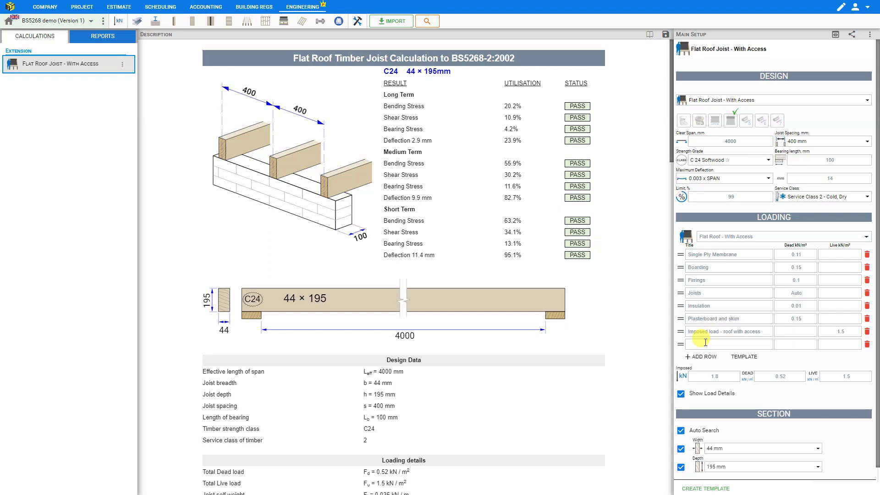
{"action": "type", "text": "Plywood"}
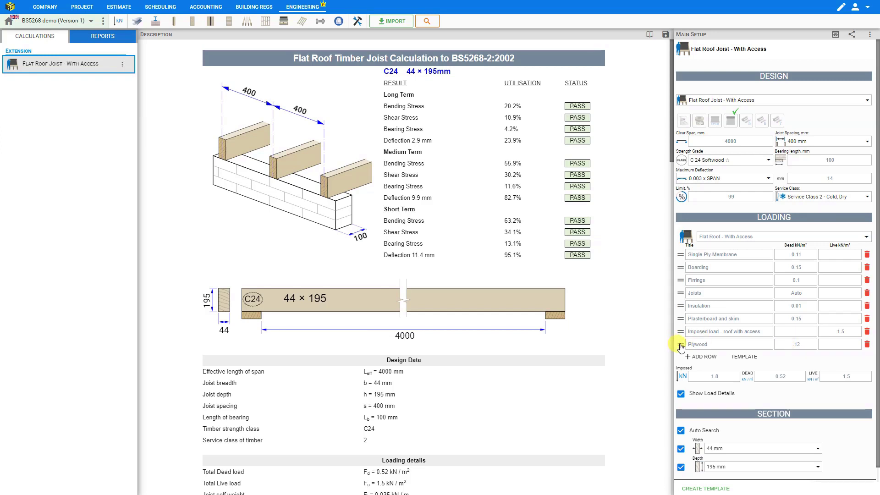
{"action": "left_click_drag", "start_coordinate": [681, 346], "coordinate": [679, 286]}
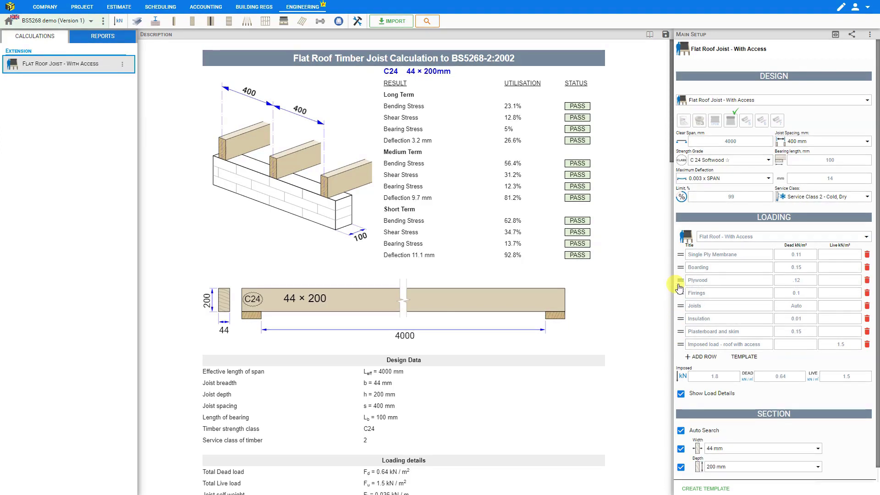
{"action": "left_click", "coordinate": [745, 359]}
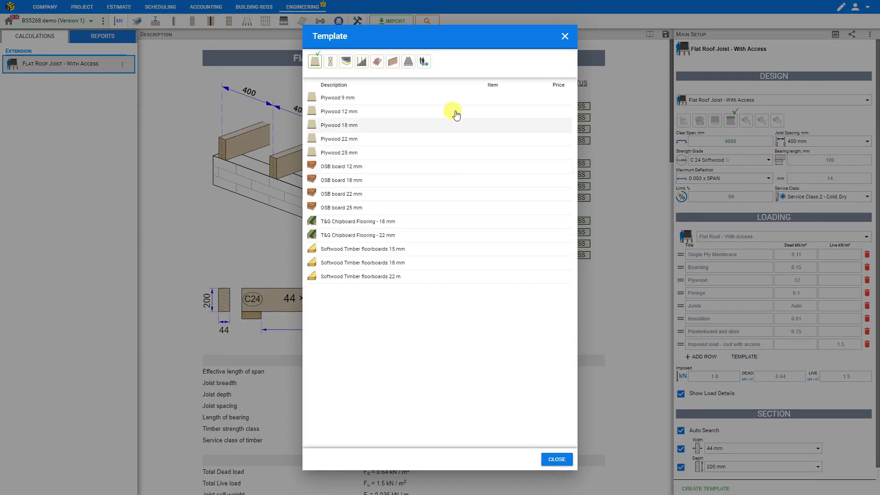
Browse the template categories and add Boarding's Plywood 18 mm, raising dead load to 0.77 kN/m².
{"action": "left_click", "coordinate": [331, 63]}
{"action": "left_click", "coordinate": [346, 63]}
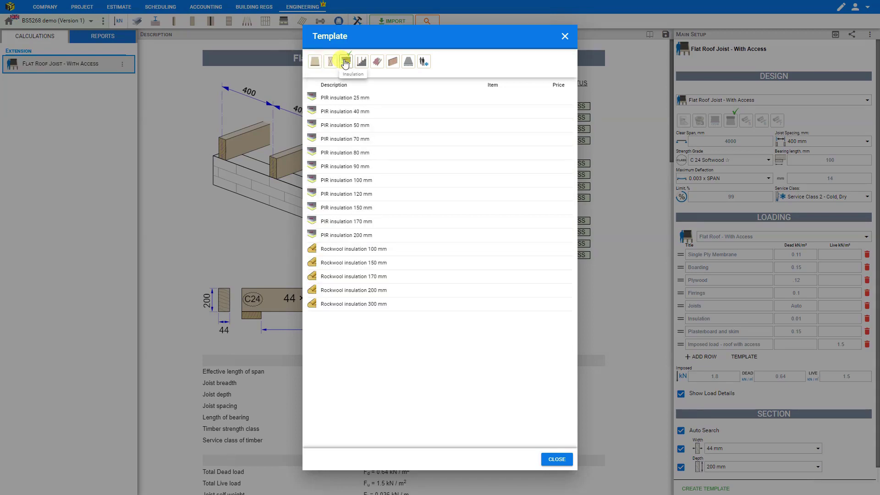
{"action": "left_click", "coordinate": [362, 63]}
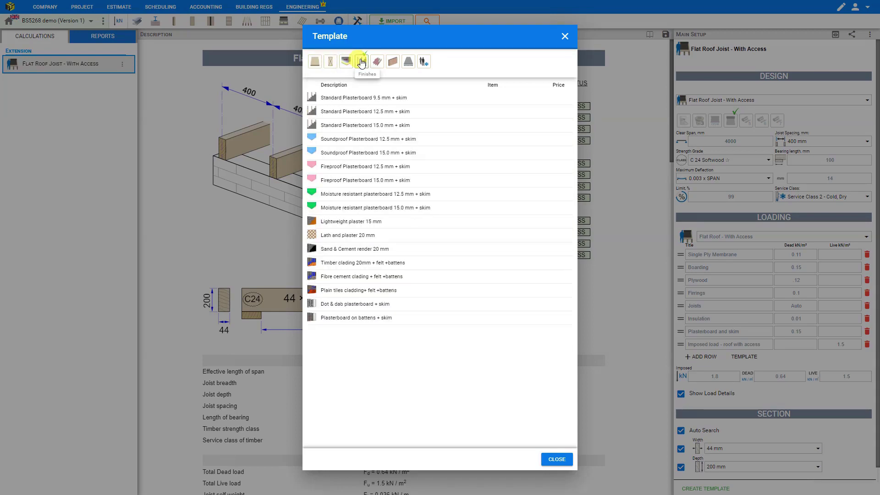
{"action": "left_click", "coordinate": [376, 63]}
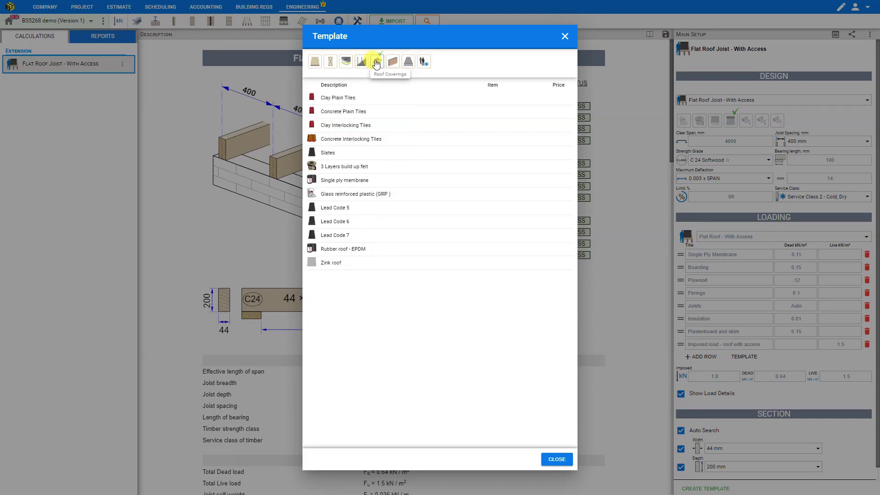
{"action": "left_click", "coordinate": [394, 65]}
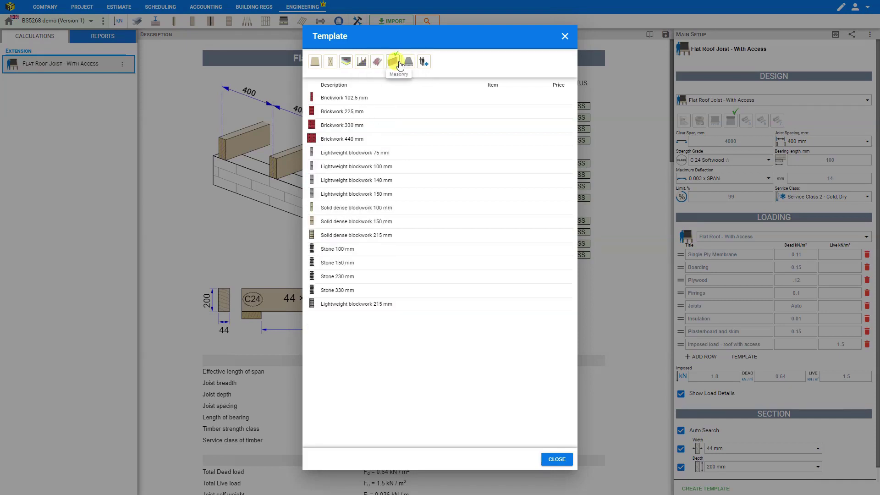
{"action": "left_click", "coordinate": [406, 65]}
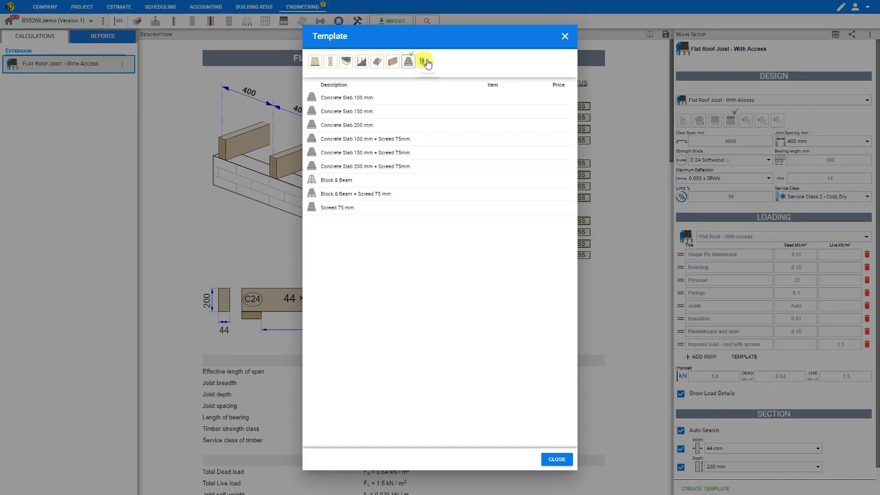
{"action": "left_click", "coordinate": [427, 63]}
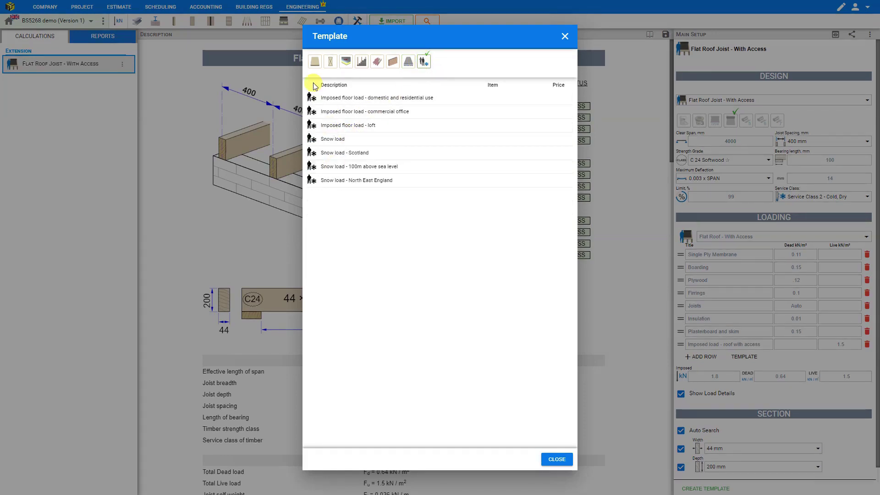
{"action": "left_click", "coordinate": [315, 63]}
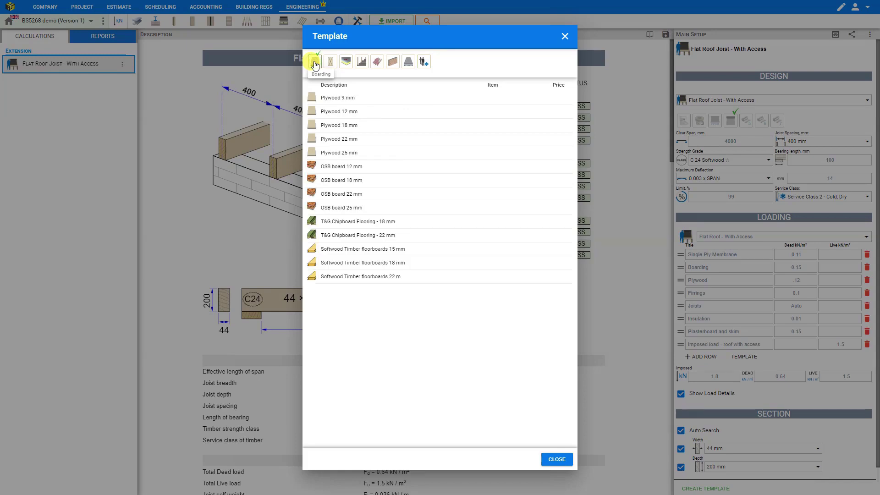
{"action": "left_click", "coordinate": [336, 129]}
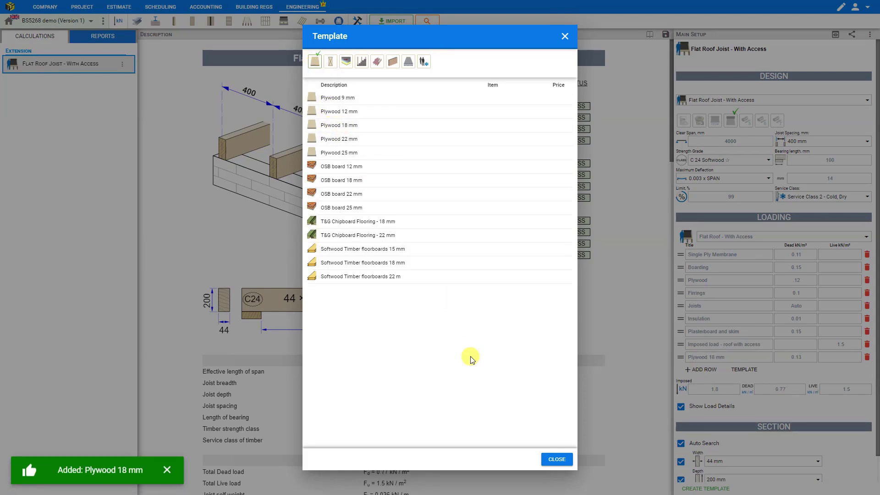
{"action": "left_click", "coordinate": [556, 459]}
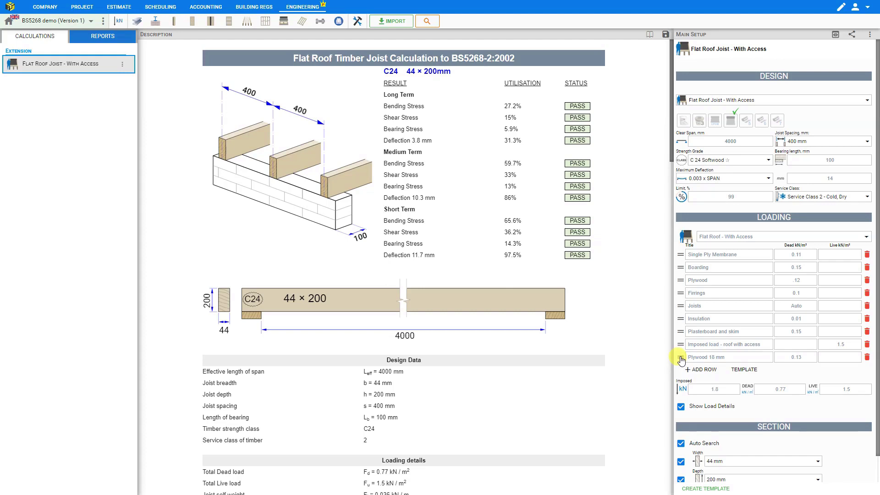
Move Plywood 18 mm under Boarding and delete the manual Plywood row, giving 0.65 kN/m².
{"action": "left_click_drag", "start_coordinate": [680, 358], "coordinate": [679, 295]}
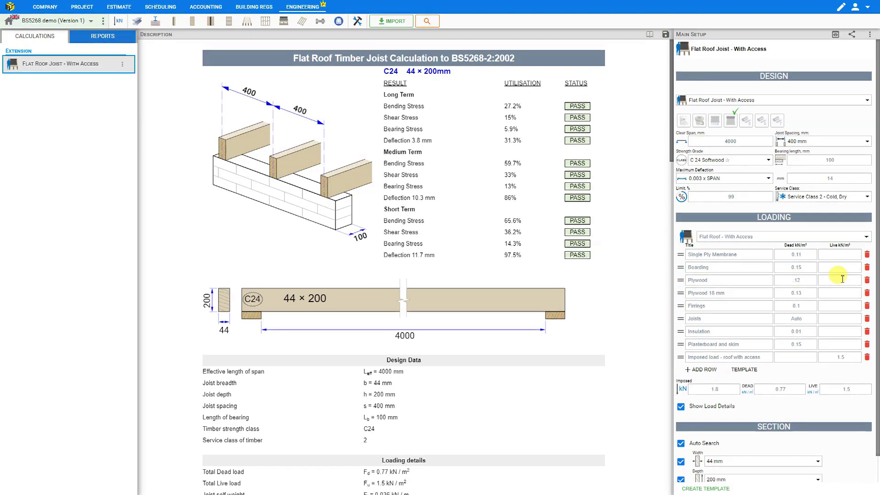
{"action": "left_click", "coordinate": [868, 280]}
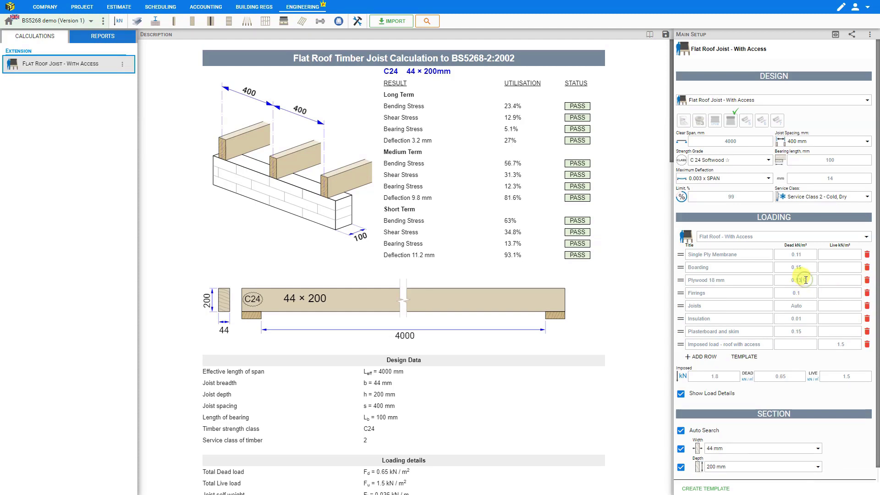
{"action": "left_click", "coordinate": [867, 238]}
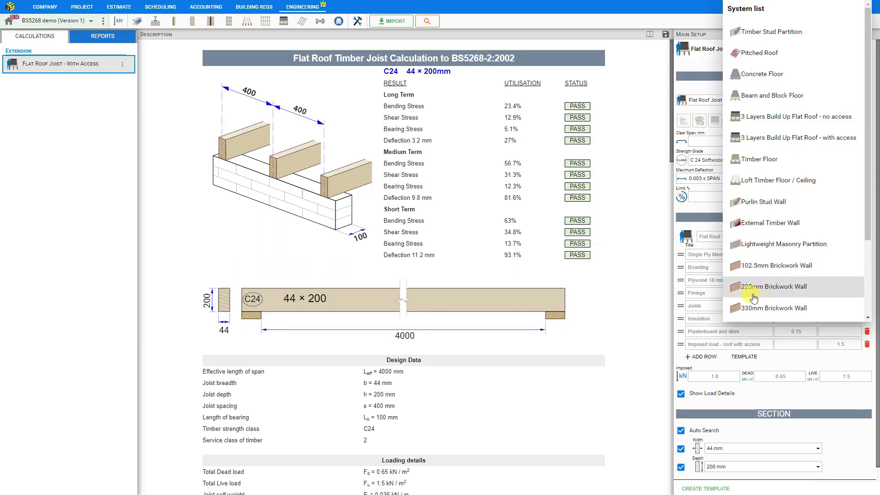
Save the current loading as a custom template titled 'Flat Roof - With Access, w. plywood'.
{"action": "left_click", "coordinate": [707, 289]}
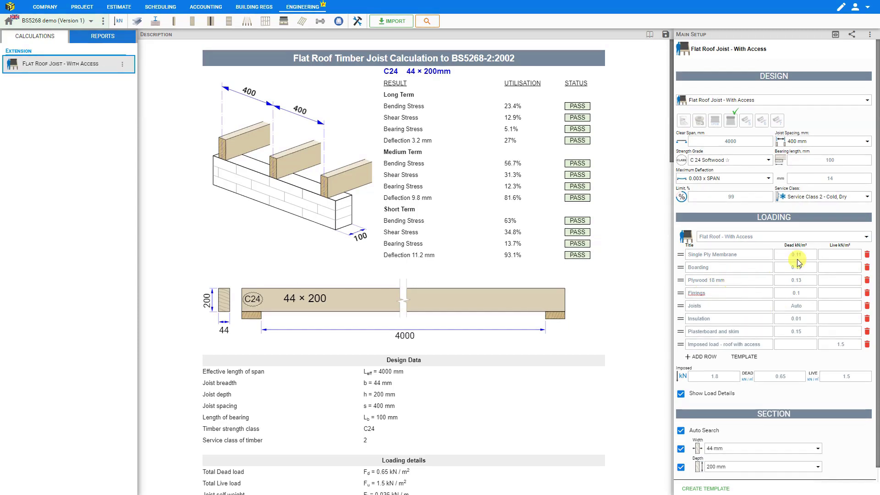
{"action": "left_click", "coordinate": [868, 239]}
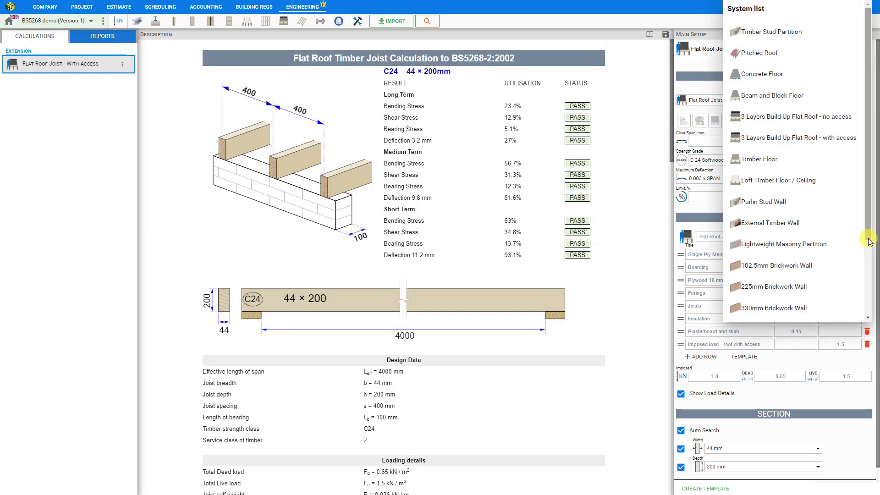
{"action": "scroll", "coordinate": [848, 243], "scroll_direction": "down", "scroll_amount": 3}
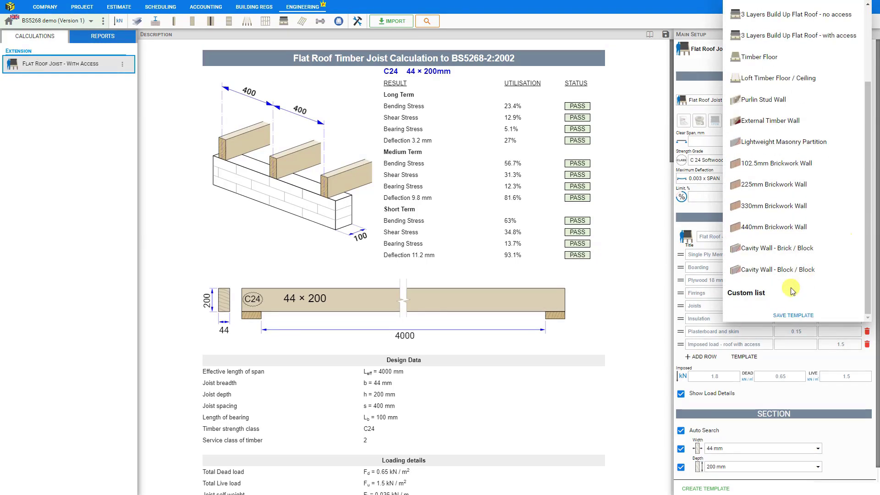
{"action": "left_click", "coordinate": [794, 317]}
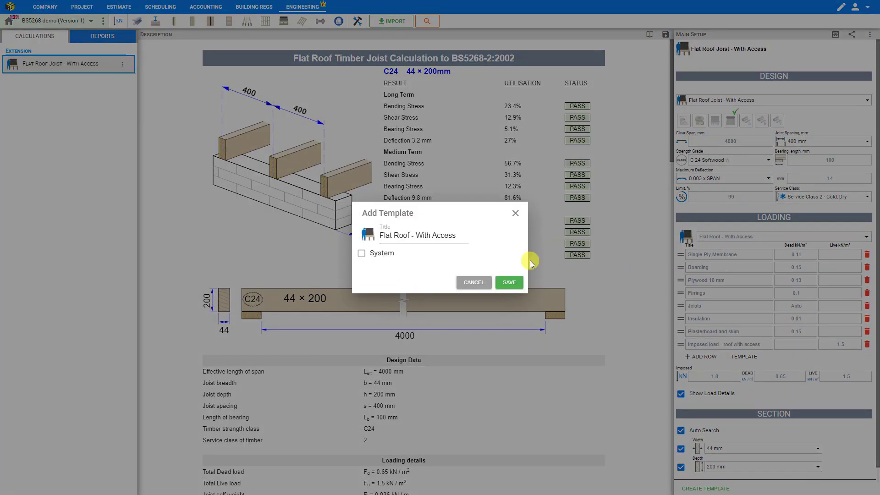
{"action": "left_click", "coordinate": [461, 235]}
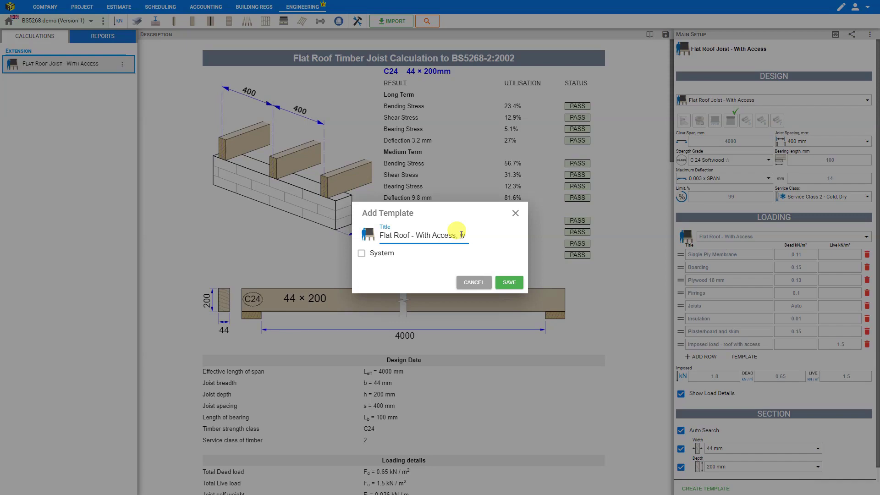
{"action": "type", "text": ", w. plywood"}
{"action": "left_click", "coordinate": [509, 283]}
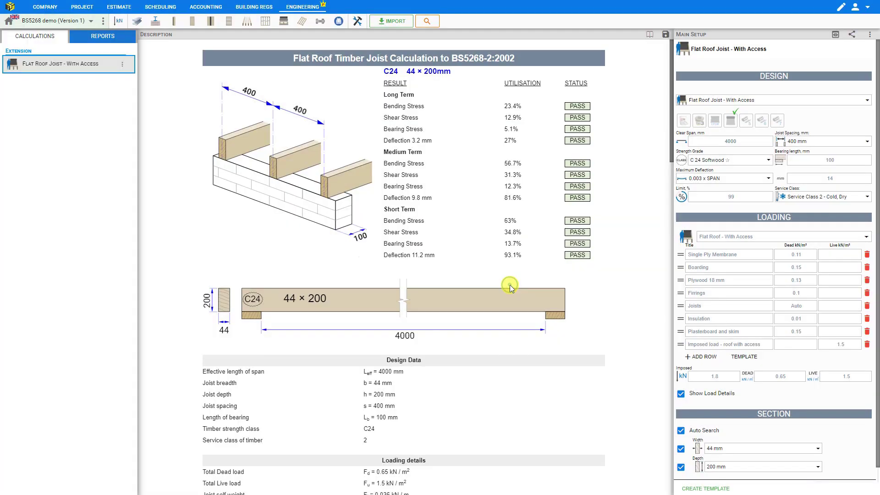
Delete the 'Flat Roof - With Access, w. plywood' loading template and verify the custom list is empty.
{"action": "left_click", "coordinate": [868, 237]}
{"action": "scroll", "coordinate": [855, 234], "scroll_direction": "down", "scroll_amount": 3}
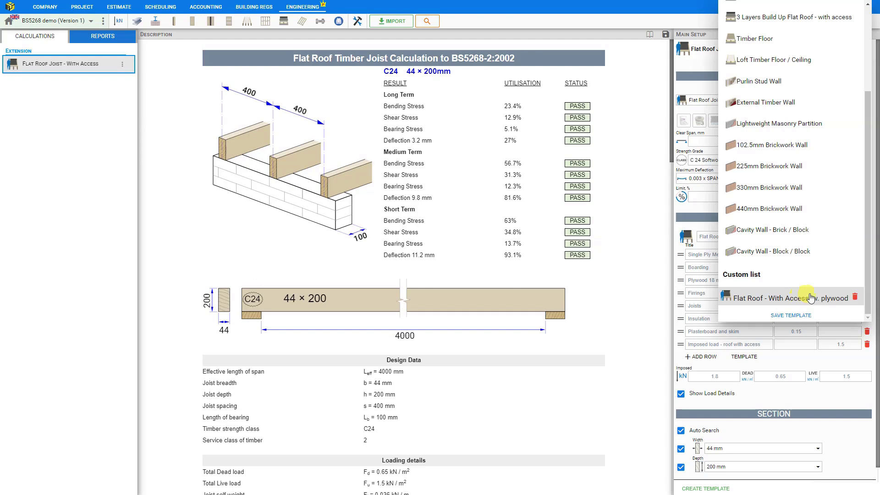
{"action": "left_click", "coordinate": [856, 298]}
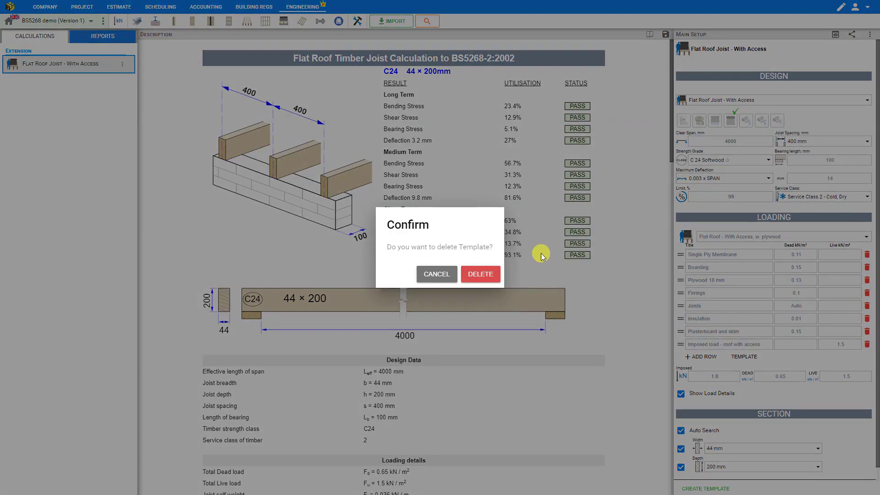
{"action": "left_click", "coordinate": [480, 275]}
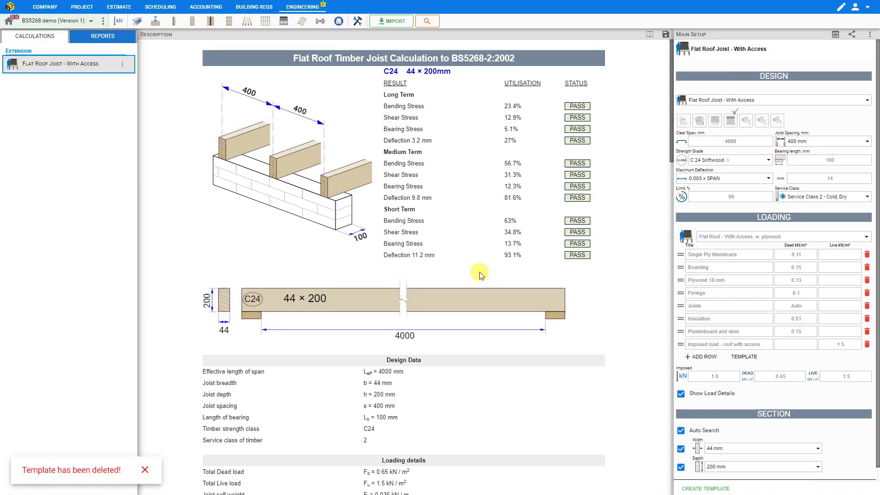
{"action": "left_click", "coordinate": [866, 238]}
{"action": "scroll", "coordinate": [848, 207], "scroll_direction": "down", "scroll_amount": 5}
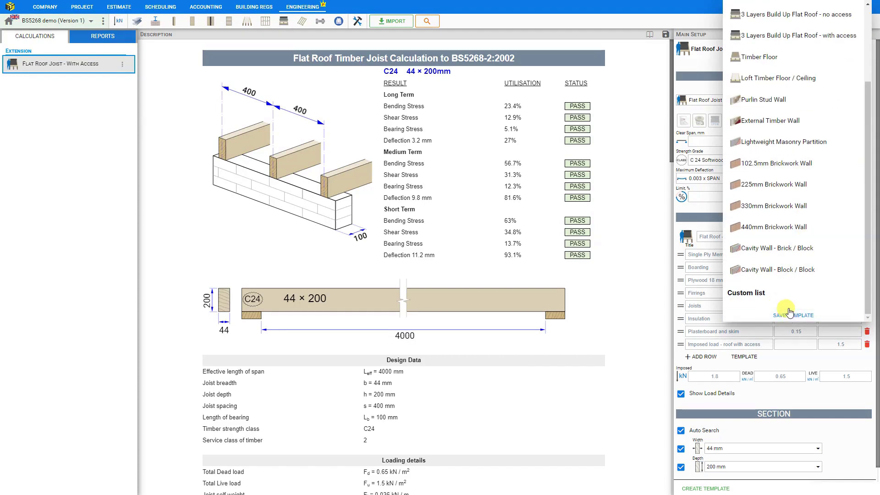
{"action": "left_click", "coordinate": [691, 228]}
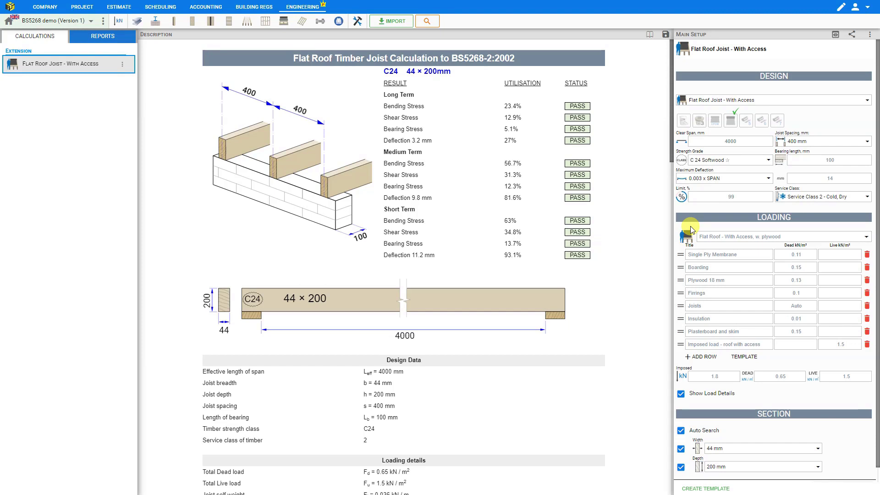
Try Flat Roof Joist - No Access with the Scotland snow allowance, then revert to With Access.
{"action": "left_click", "coordinate": [691, 99]}
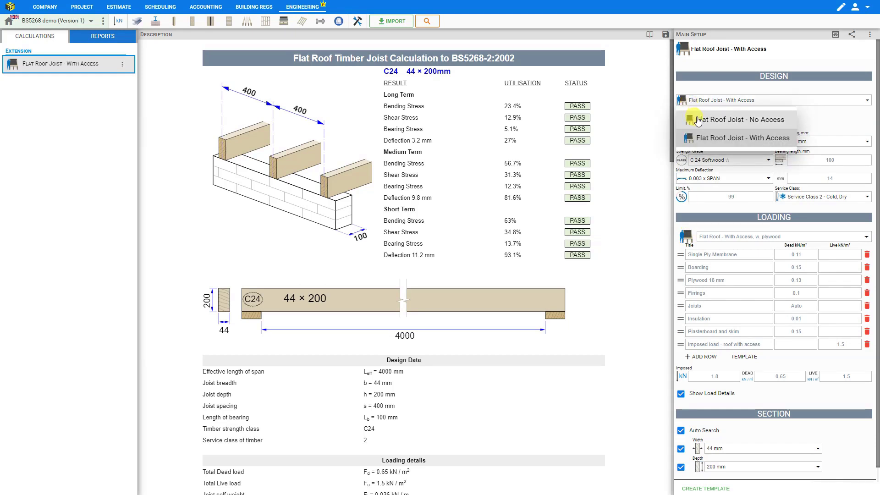
{"action": "left_click", "coordinate": [698, 120]}
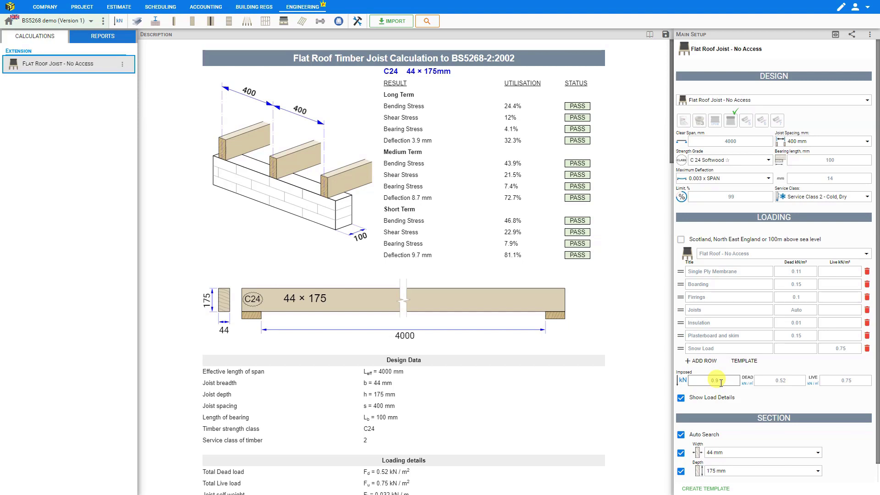
{"action": "left_click", "coordinate": [849, 381]}
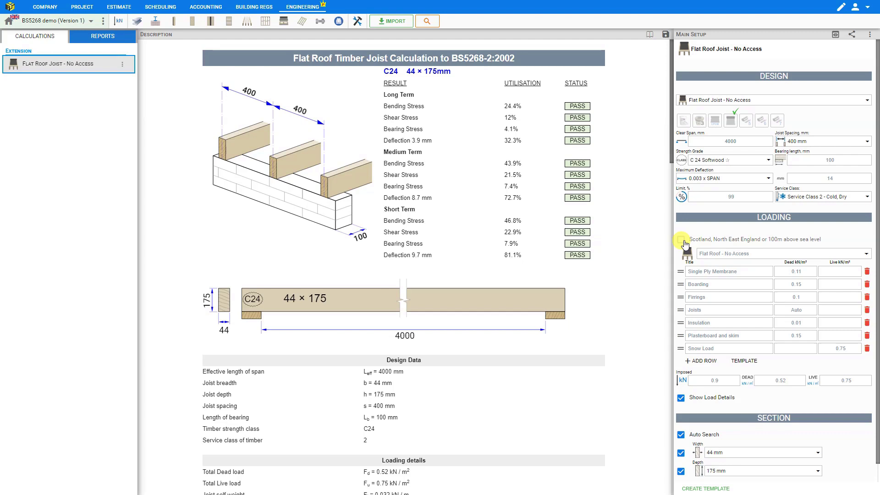
{"action": "left_click", "coordinate": [681, 240]}
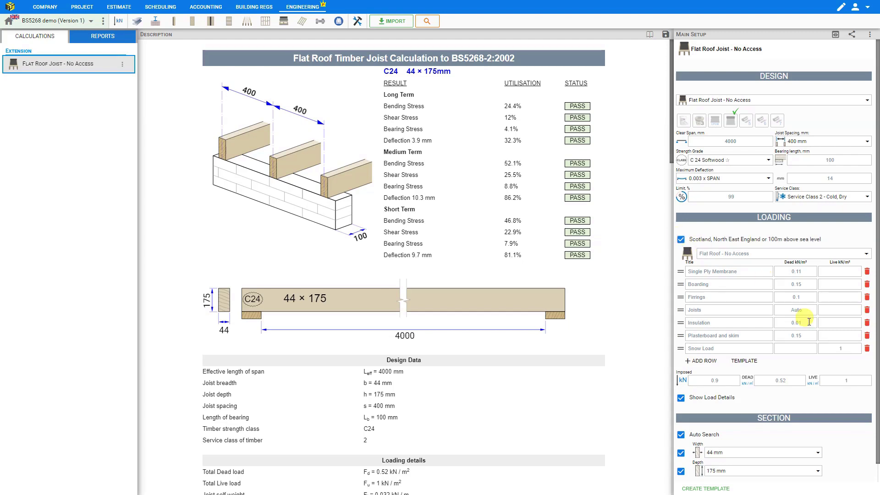
{"action": "left_click", "coordinate": [848, 384]}
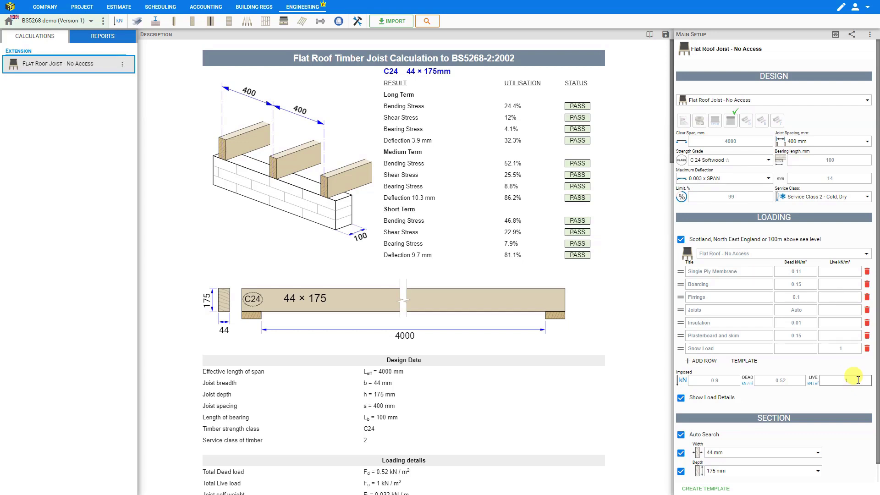
{"action": "left_click", "coordinate": [724, 382]}
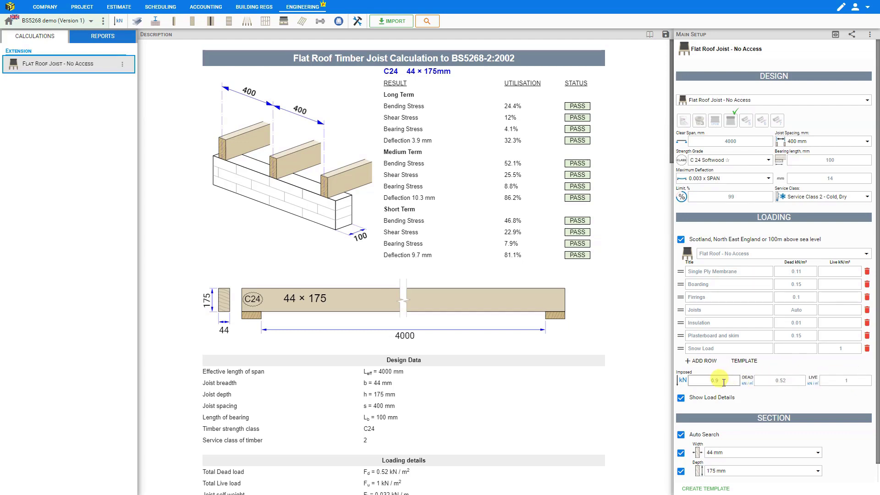
{"action": "left_click", "coordinate": [744, 382]}
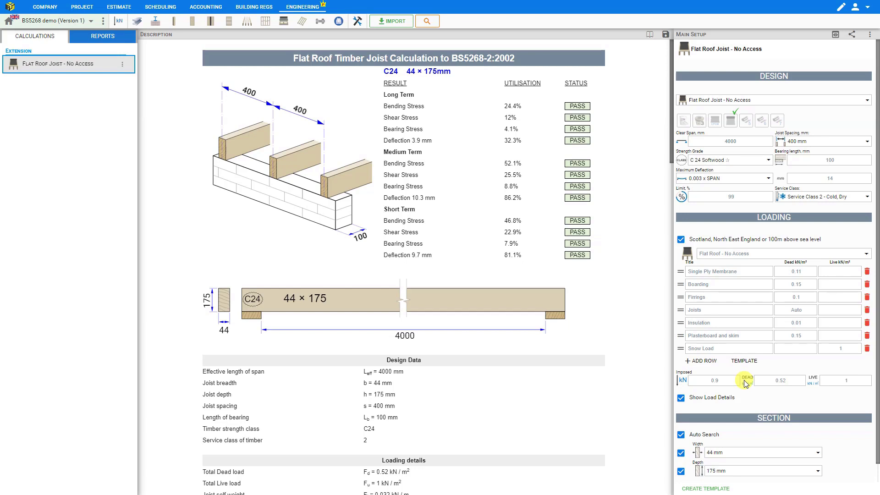
{"action": "left_click", "coordinate": [837, 380]}
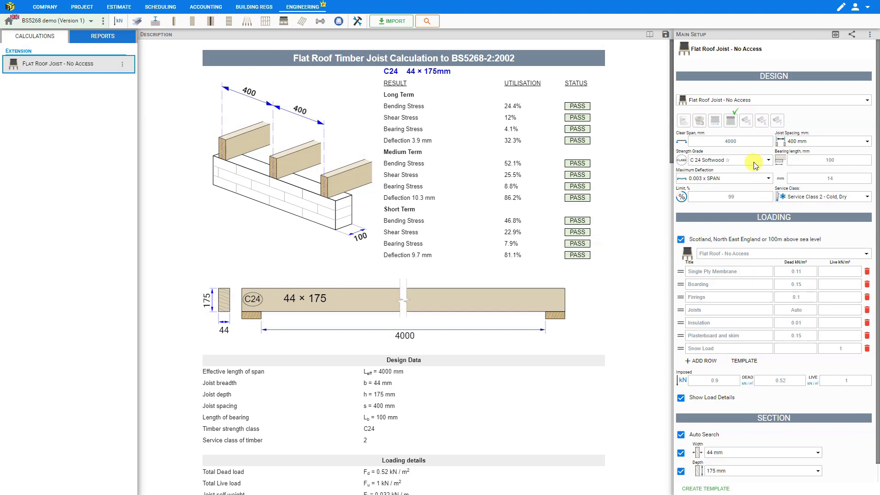
{"action": "left_click", "coordinate": [732, 100]}
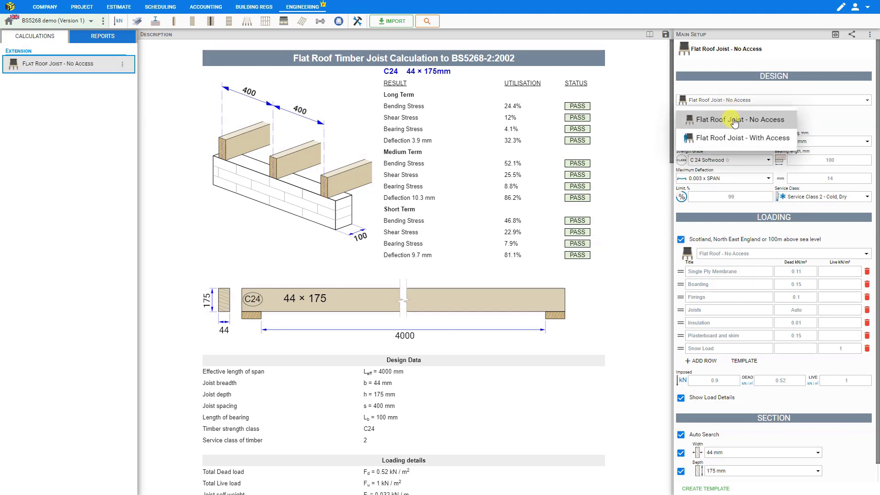
{"action": "left_click", "coordinate": [706, 137]}
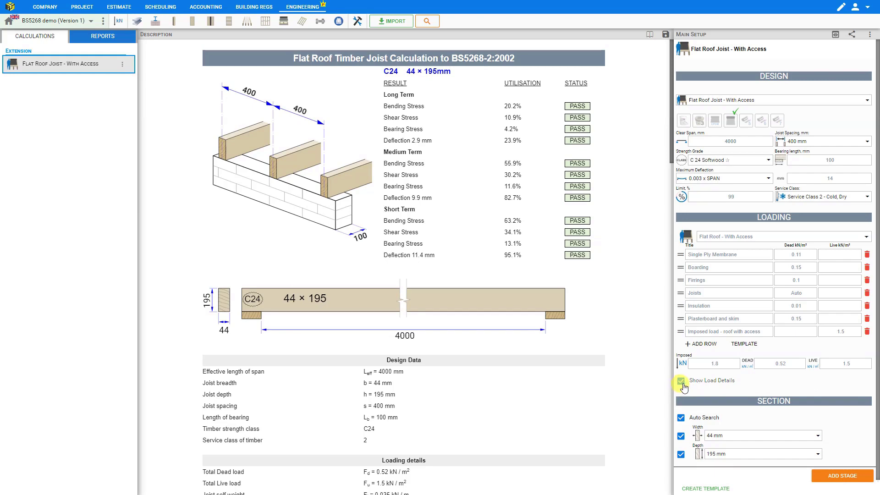
{"action": "scroll", "coordinate": [552, 323], "scroll_direction": "down", "scroll_amount": 3}
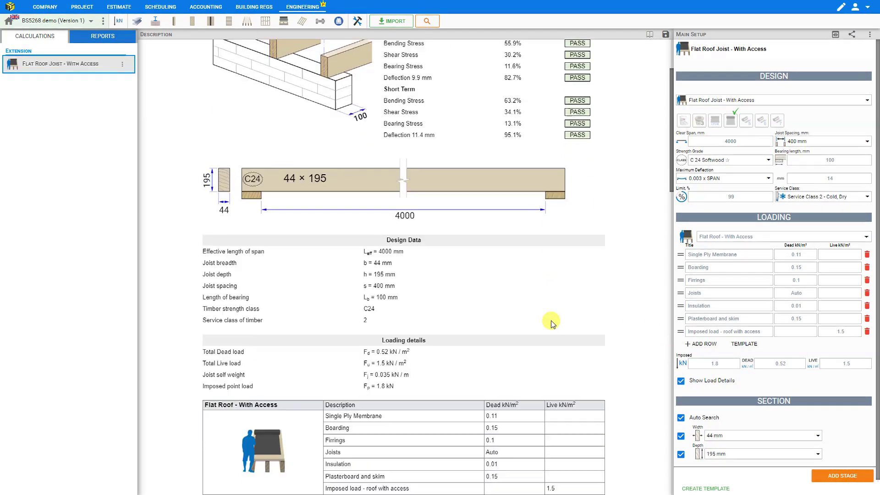
{"action": "scroll", "coordinate": [551, 323], "scroll_direction": "down", "scroll_amount": 3}
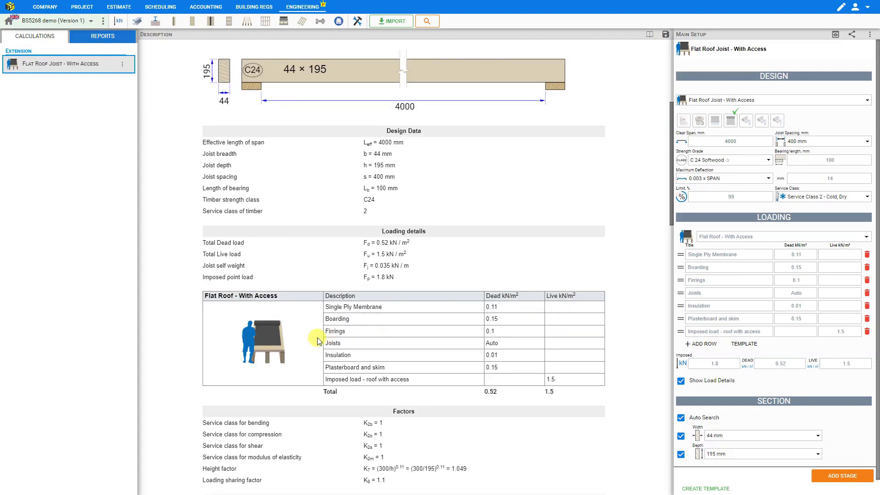
{"action": "scroll", "coordinate": [318, 341], "scroll_direction": "down", "scroll_amount": 1}
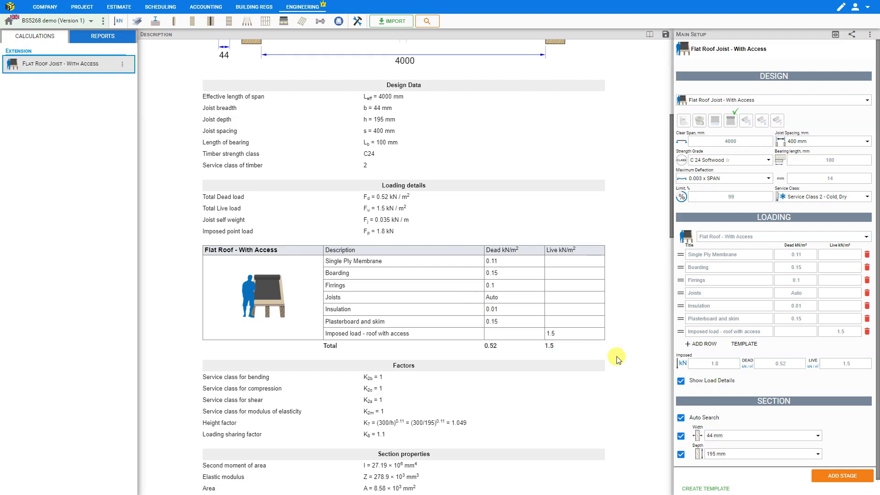
{"action": "left_click", "coordinate": [681, 382]}
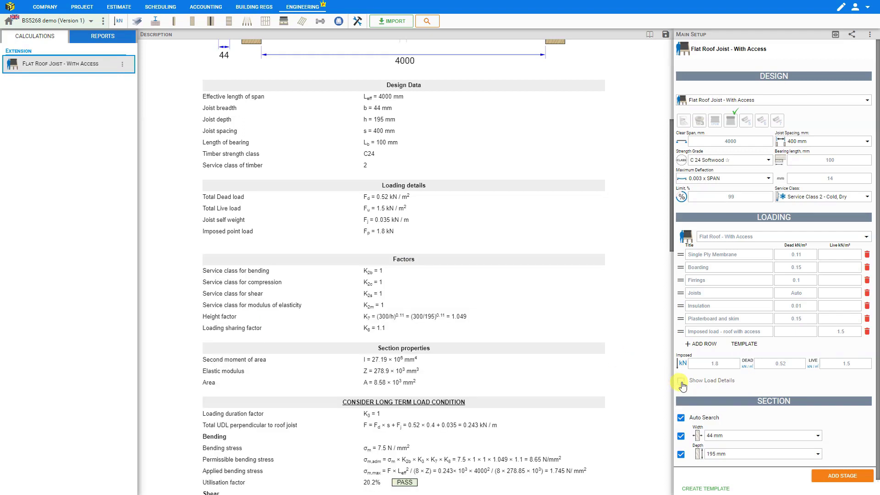
{"action": "left_click", "coordinate": [682, 382]}
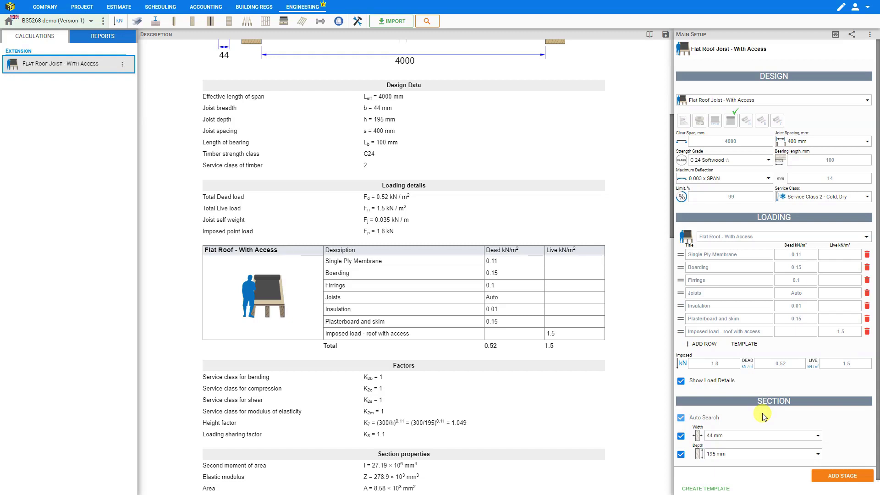
Turn off Auto Search for the section and set the joist width to 50 mm.
{"action": "left_click", "coordinate": [681, 417]}
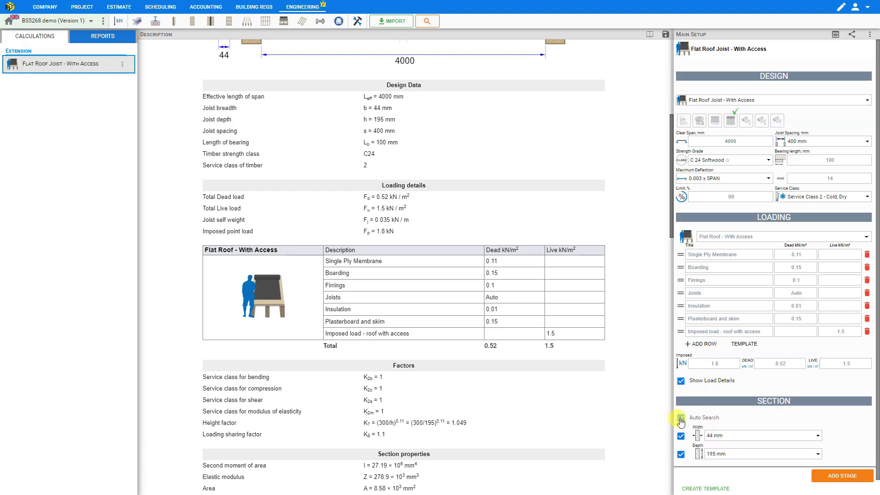
{"action": "left_click", "coordinate": [681, 419]}
{"action": "left_click", "coordinate": [681, 419]}
{"action": "left_click", "coordinate": [680, 419]}
{"action": "left_click", "coordinate": [744, 439]}
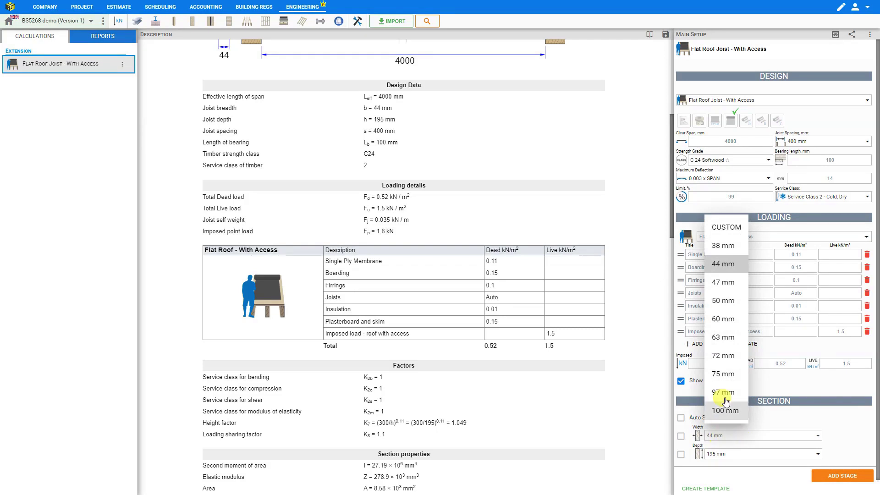
{"action": "left_click", "coordinate": [724, 302]}
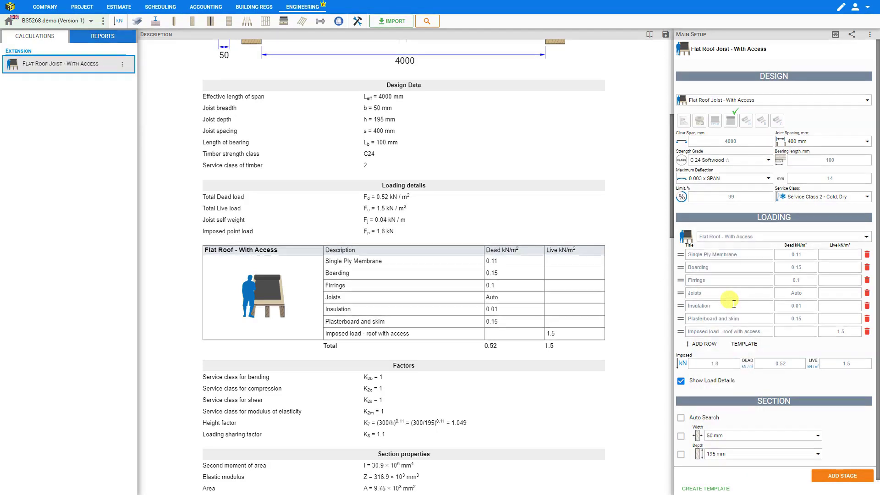
Set the joist depth to 225 mm, then return depth to automatic selection.
{"action": "left_click", "coordinate": [761, 455]}
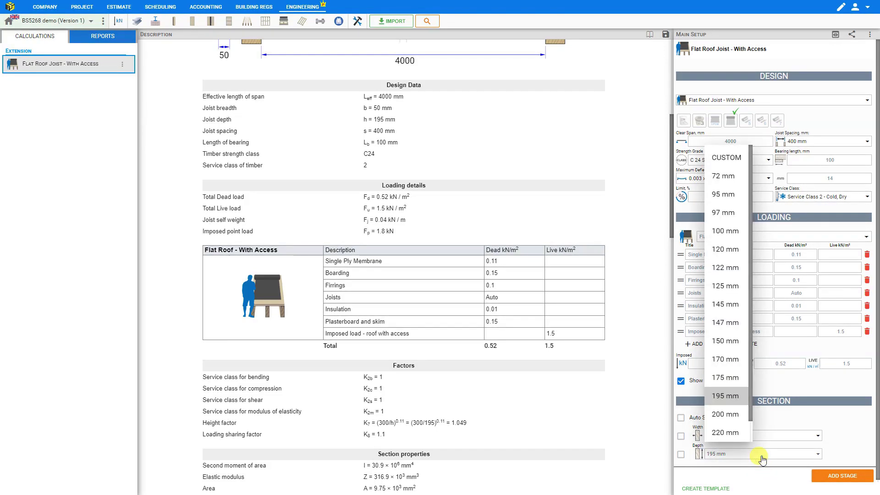
{"action": "scroll", "coordinate": [739, 408], "scroll_direction": "down", "scroll_amount": 1}
{"action": "left_click", "coordinate": [720, 430]}
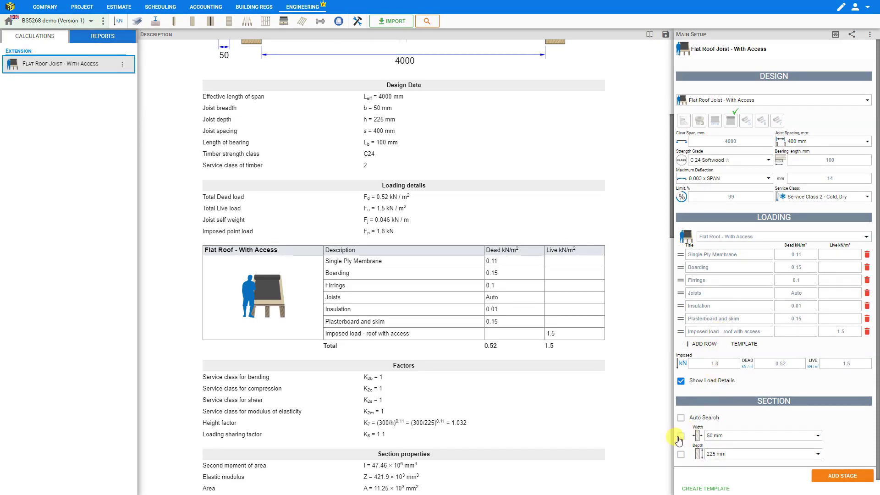
{"action": "left_click", "coordinate": [681, 456]}
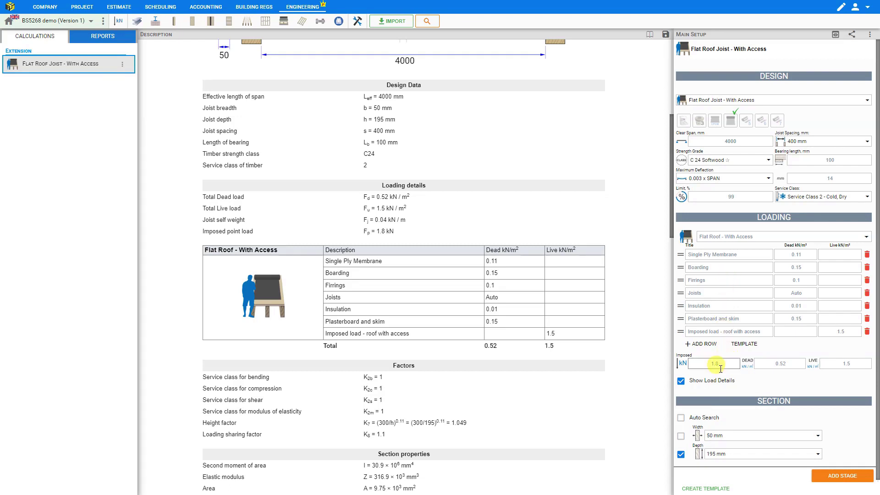
Release the fixed depth and fix the joist width at 44 mm for a 44 × 195 section.
{"action": "left_click", "coordinate": [681, 454]}
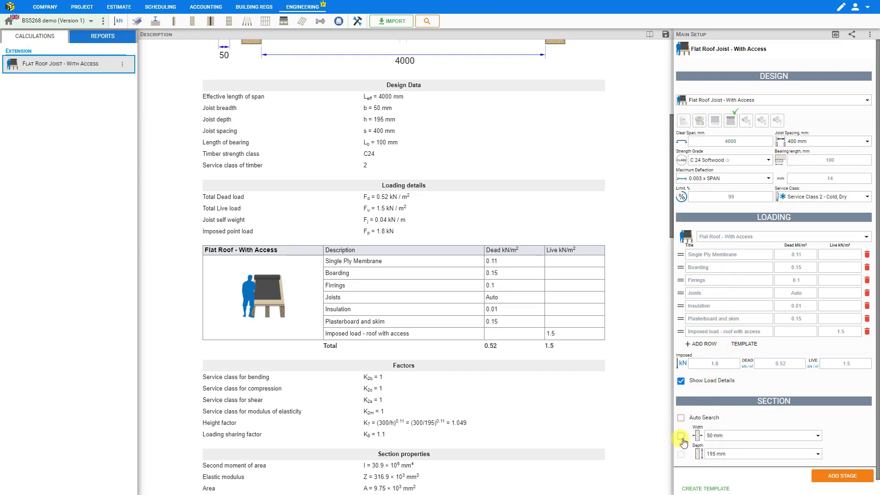
{"action": "left_click", "coordinate": [681, 437]}
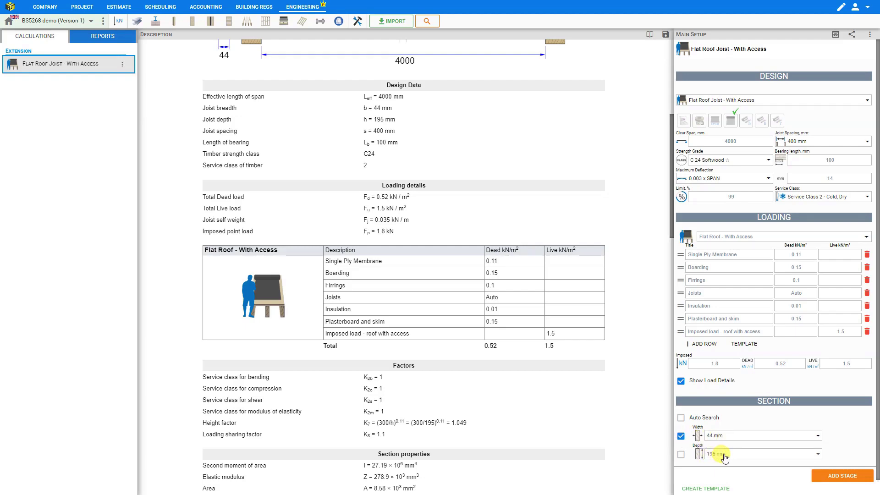
{"action": "scroll", "coordinate": [486, 293], "scroll_direction": "up", "scroll_amount": 6}
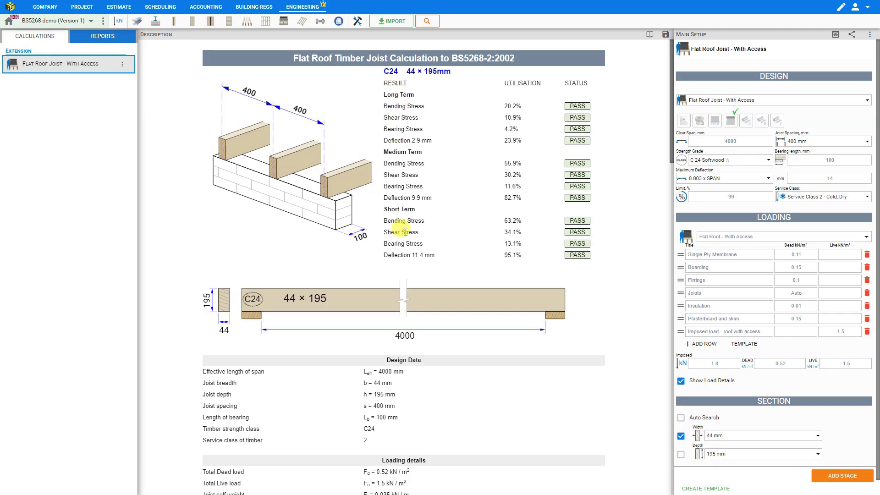
{"action": "scroll", "coordinate": [405, 233], "scroll_direction": "down", "scroll_amount": 4}
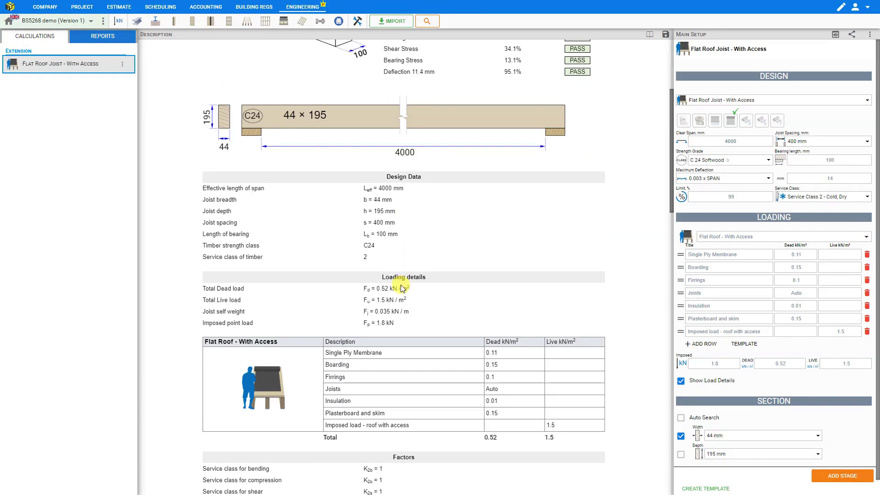
{"action": "scroll", "coordinate": [404, 289], "scroll_direction": "down", "scroll_amount": 2}
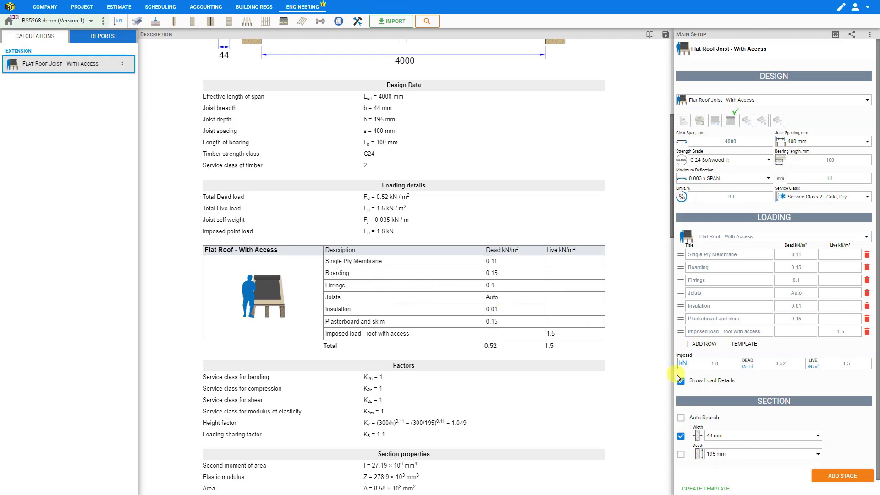
{"action": "left_click", "coordinate": [681, 382]}
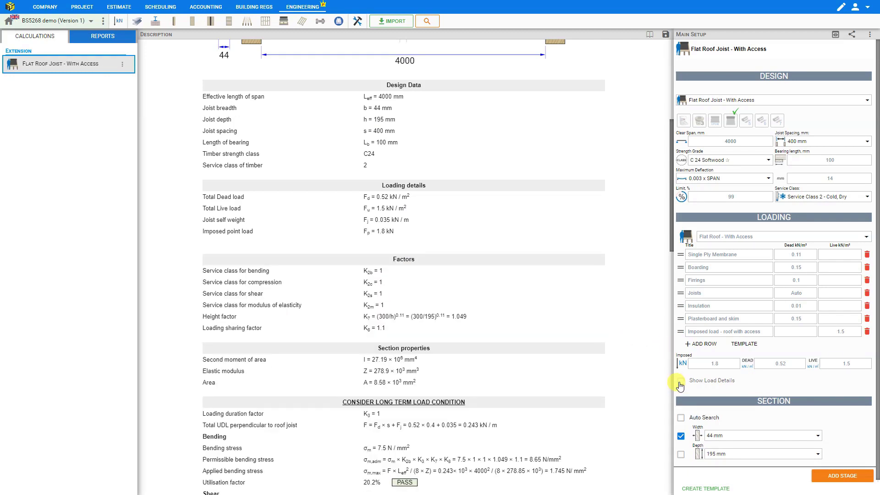
{"action": "left_click", "coordinate": [681, 382]}
{"action": "scroll", "coordinate": [412, 256], "scroll_direction": "down", "scroll_amount": 3}
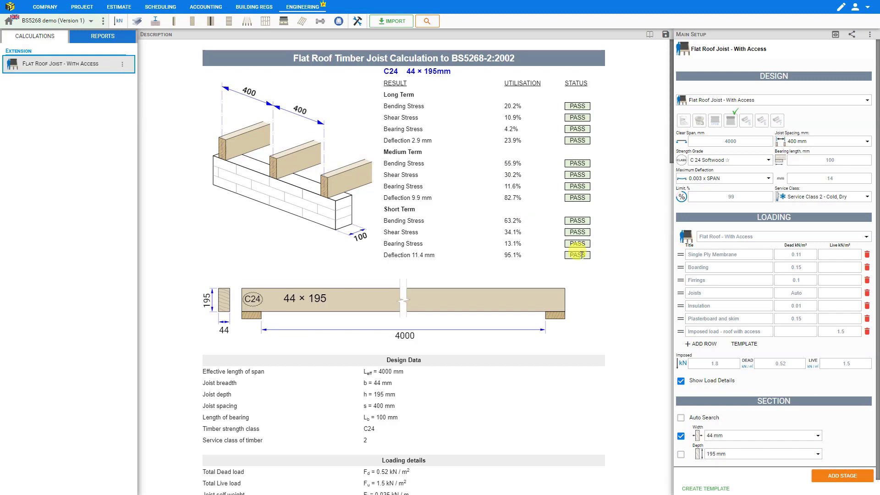
{"action": "left_click", "coordinate": [399, 255]}
Duplicate the joist calculation module and rename the copy 'Flat Roof Joist - With Access No2'.
{"action": "left_click", "coordinate": [123, 65]}
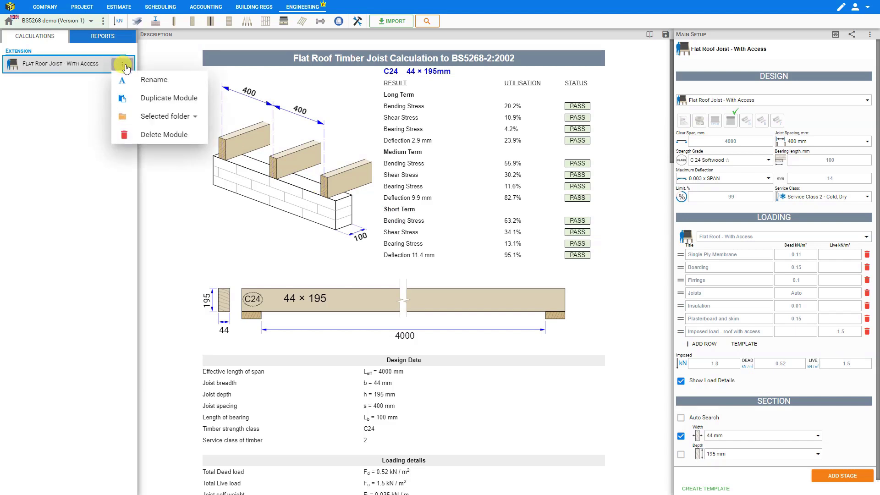
{"action": "left_click", "coordinate": [173, 98]}
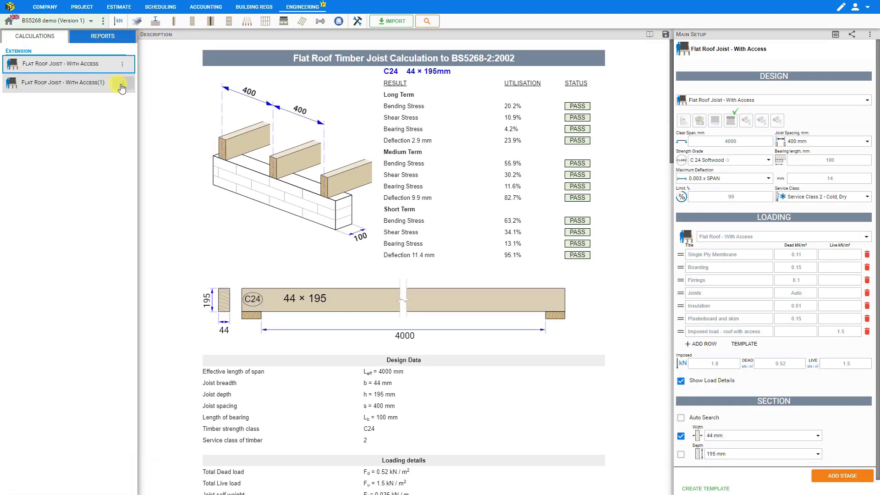
{"action": "left_click", "coordinate": [123, 85]}
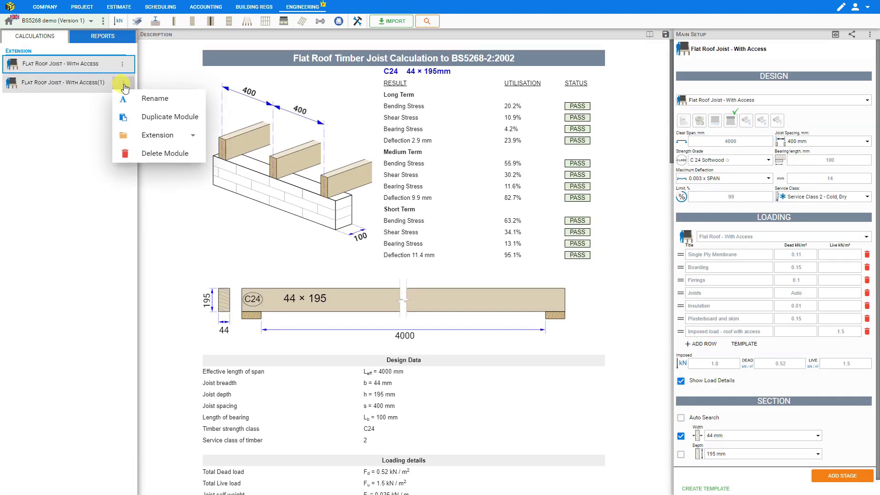
{"action": "left_click", "coordinate": [142, 100]}
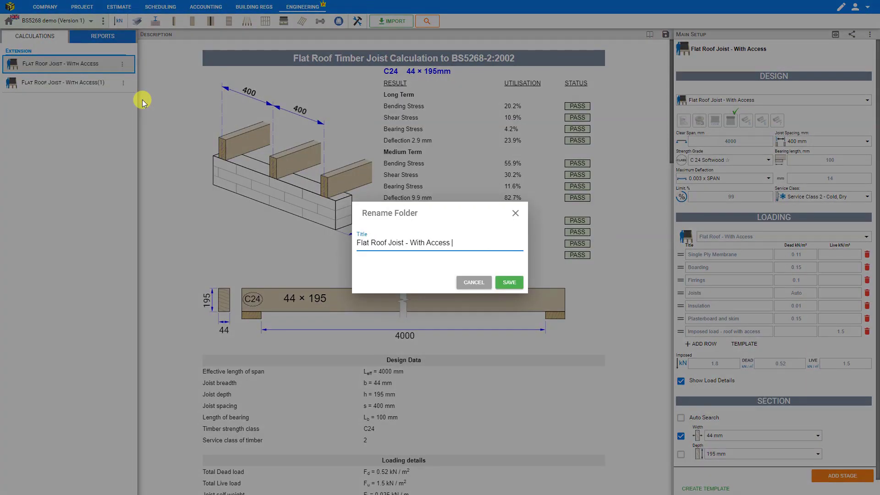
{"action": "type", "text": "No2"}
{"action": "key", "text": "Return"}
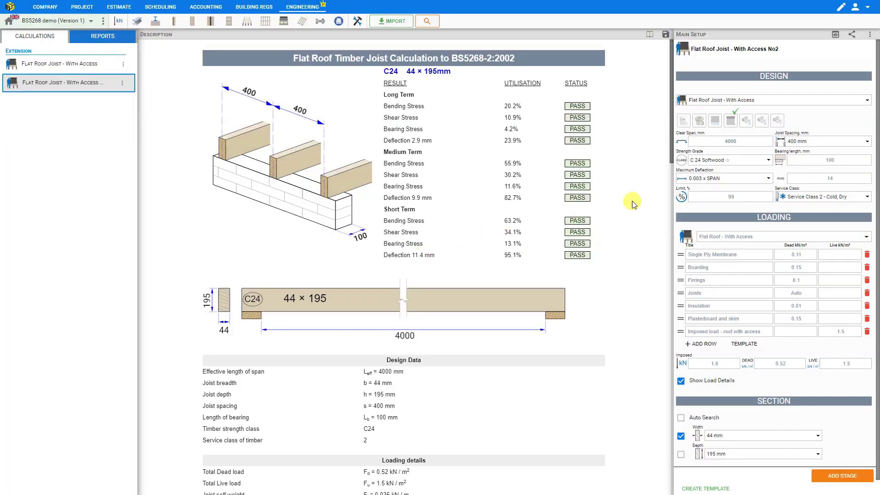
{"action": "left_click", "coordinate": [103, 35]}
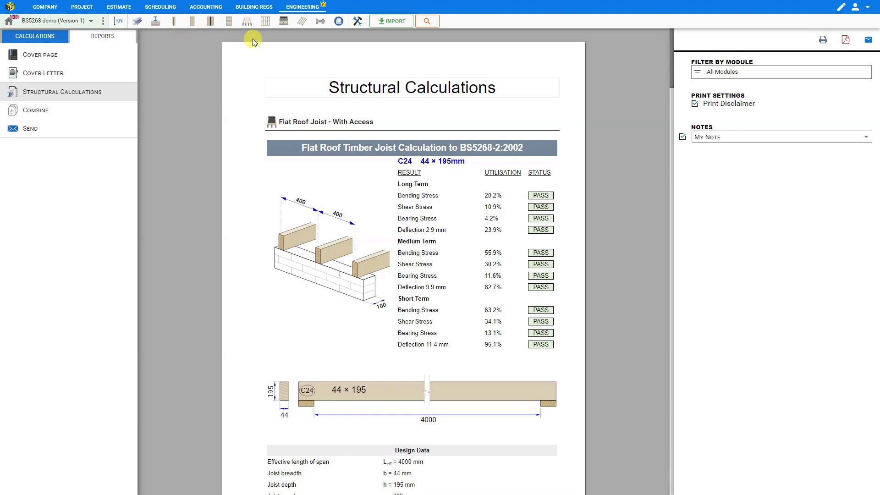
Set the report's PDF export header to Logo on Left, then scroll down the report.
{"action": "left_click", "coordinate": [846, 41]}
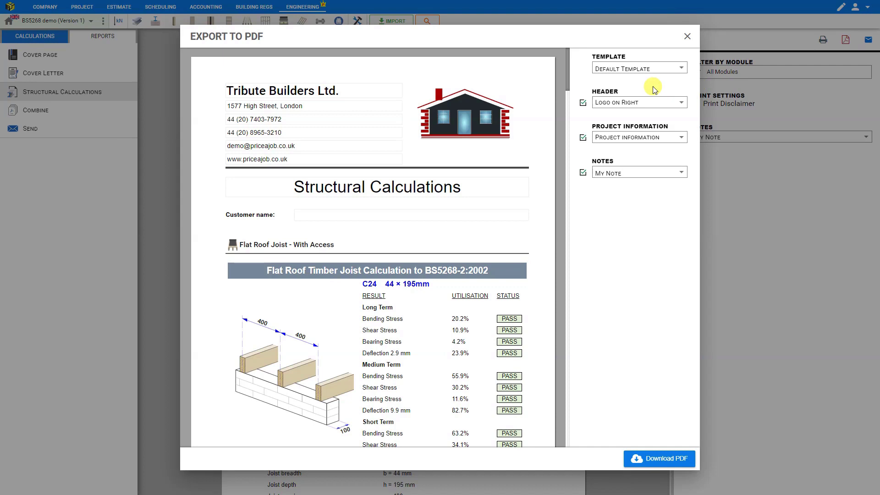
{"action": "mouse_move", "coordinate": [502, 119]}
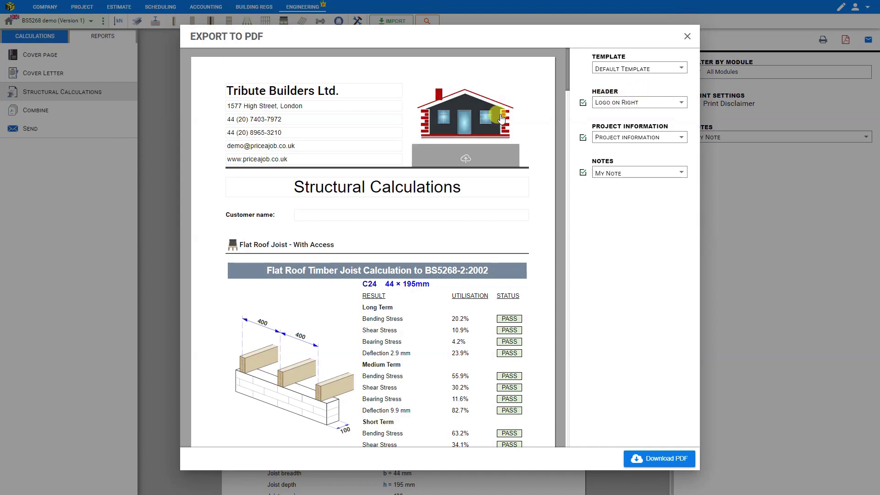
{"action": "left_click", "coordinate": [621, 103]}
{"action": "left_click", "coordinate": [630, 132]}
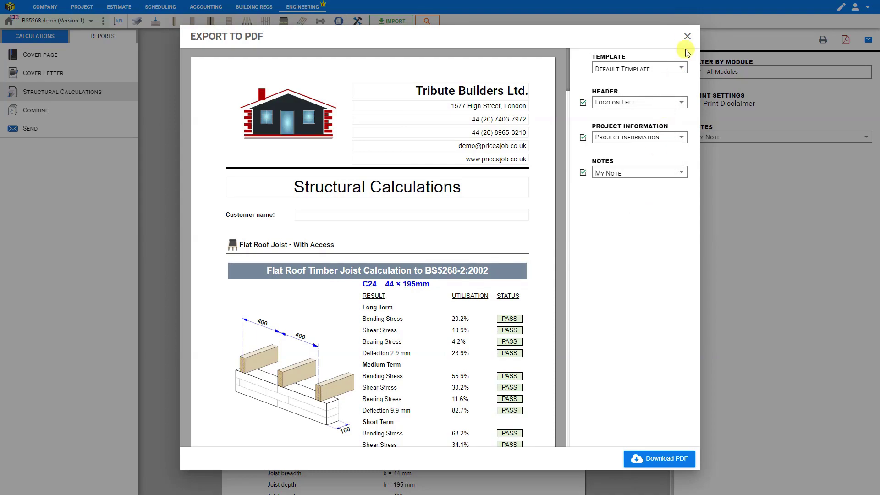
{"action": "left_click", "coordinate": [687, 36]}
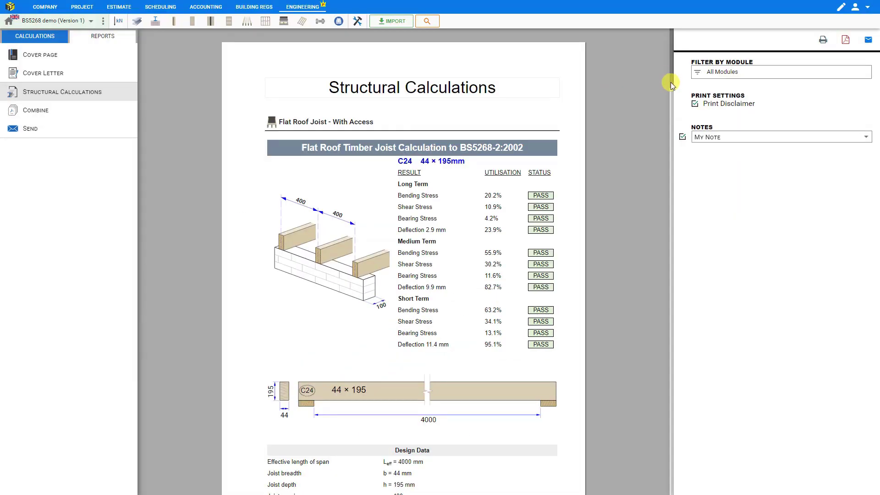
{"action": "mouse_move", "coordinate": [670, 82]}
{"action": "left_mouse_down"}
{"action": "mouse_move", "coordinate": [666, 333]}
{"action": "mouse_move", "coordinate": [687, 491]}
{"action": "left_mouse_up"}
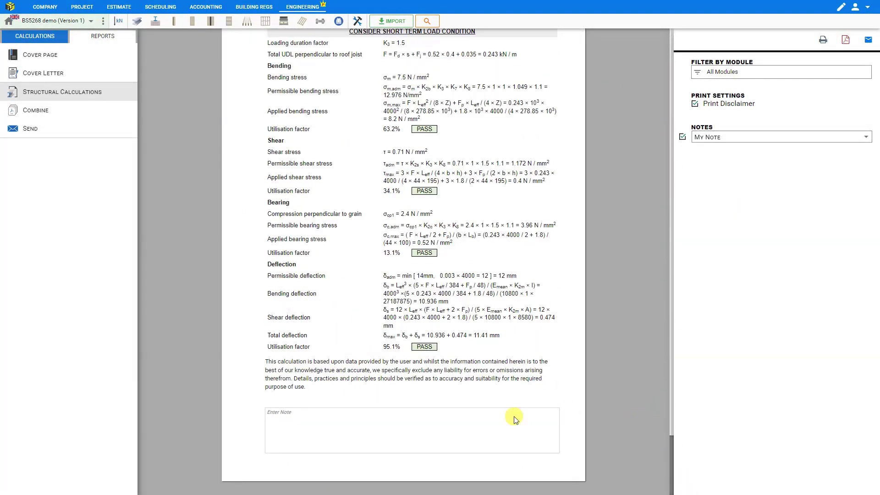
Edit the report note and insert the Structural Members steel-beam pricing template line.
{"action": "mouse_move", "coordinate": [510, 425]}
{"action": "left_click", "coordinate": [548, 419]}
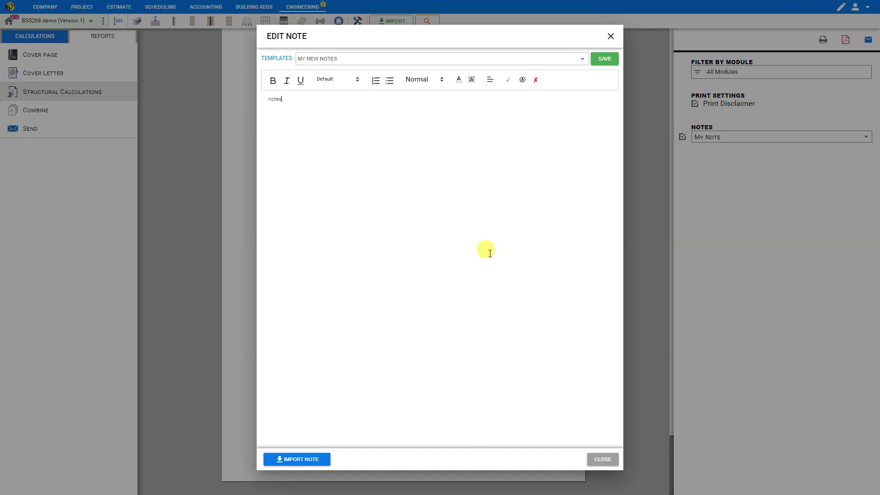
{"action": "left_click", "coordinate": [286, 460]}
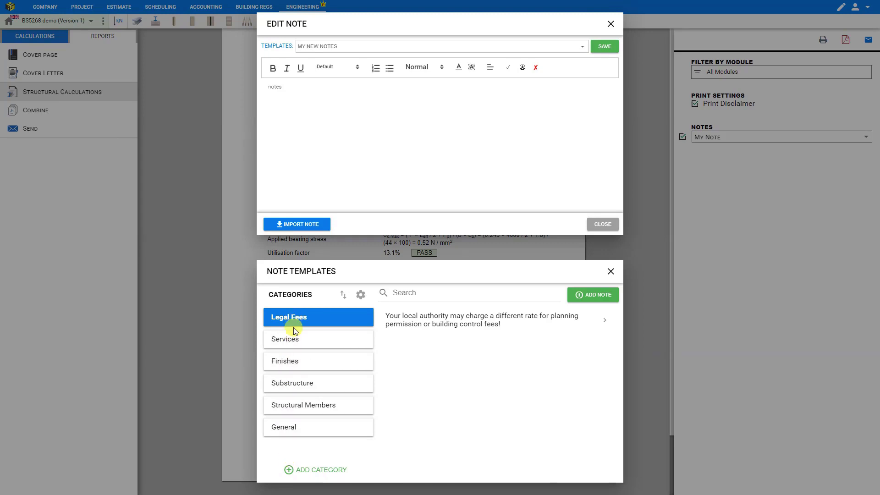
{"action": "left_click", "coordinate": [297, 340]}
{"action": "left_click", "coordinate": [296, 369]}
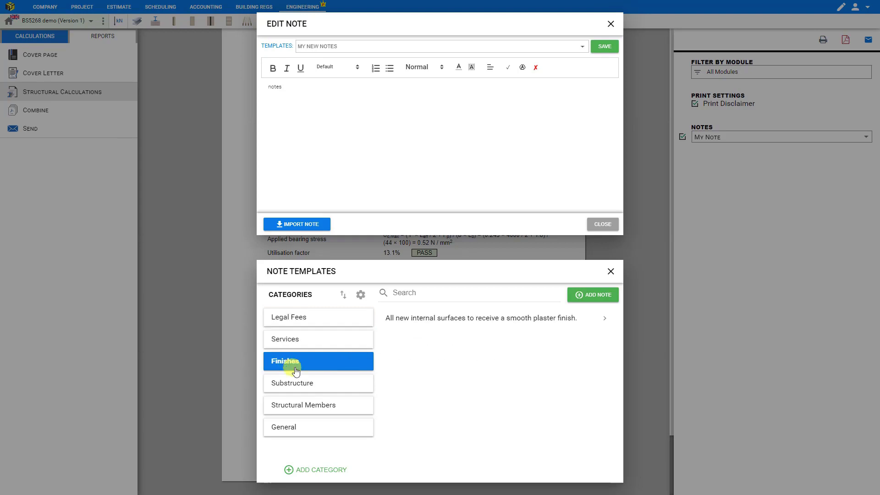
{"action": "left_click", "coordinate": [295, 386]}
{"action": "left_click", "coordinate": [296, 406]}
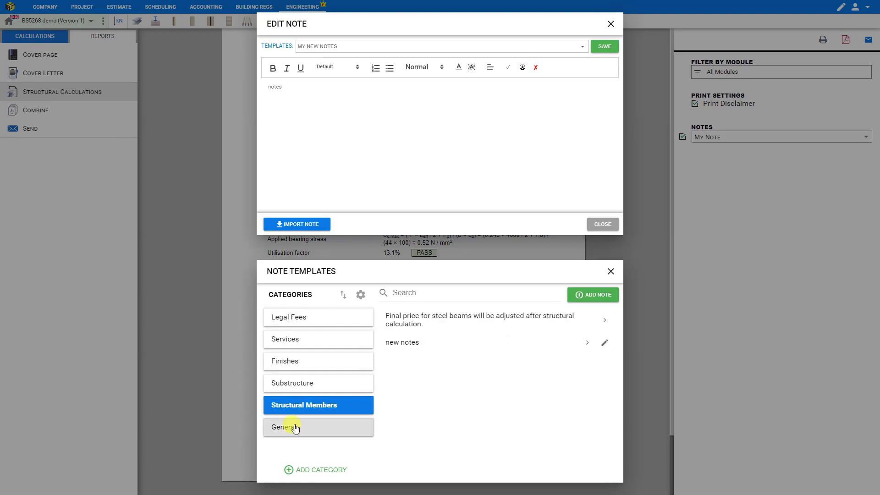
{"action": "left_click", "coordinate": [296, 430]}
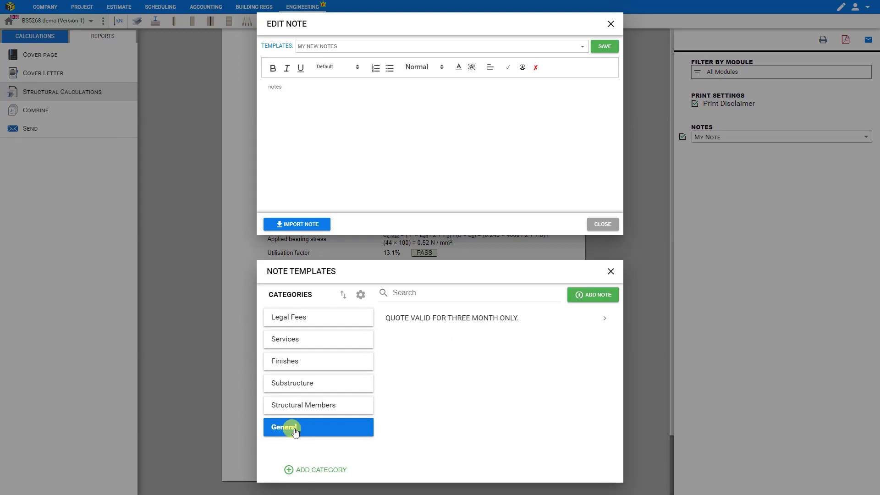
{"action": "left_click", "coordinate": [306, 469]}
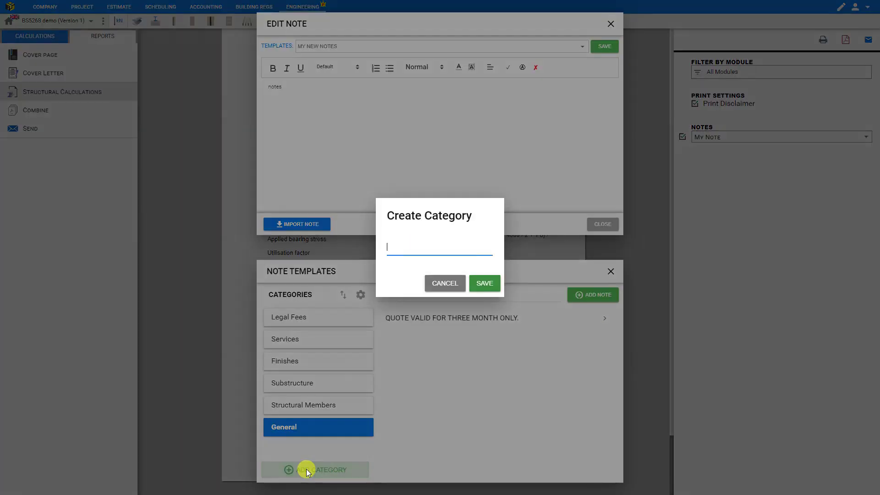
{"action": "left_click", "coordinate": [447, 284]}
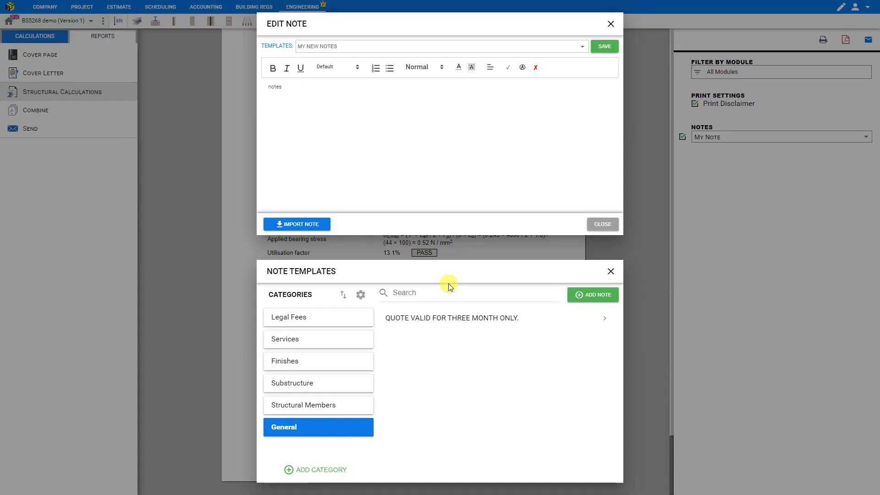
{"action": "left_click", "coordinate": [312, 408]}
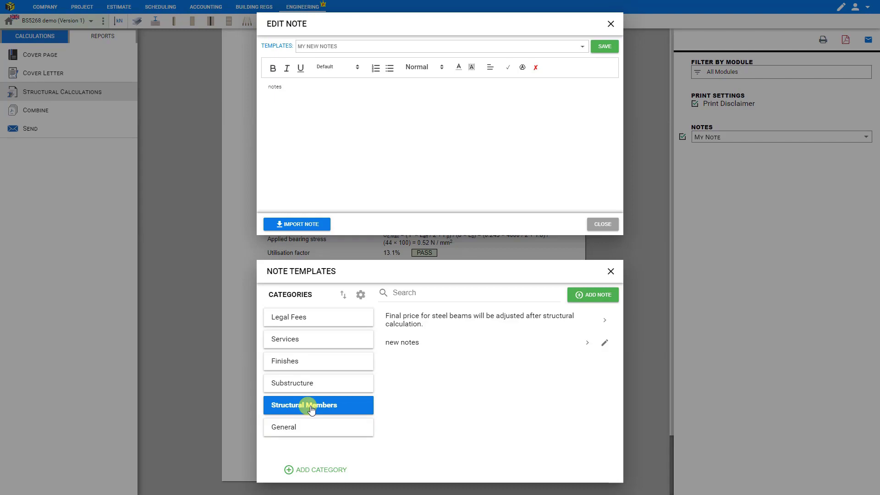
{"action": "left_click", "coordinate": [417, 320]}
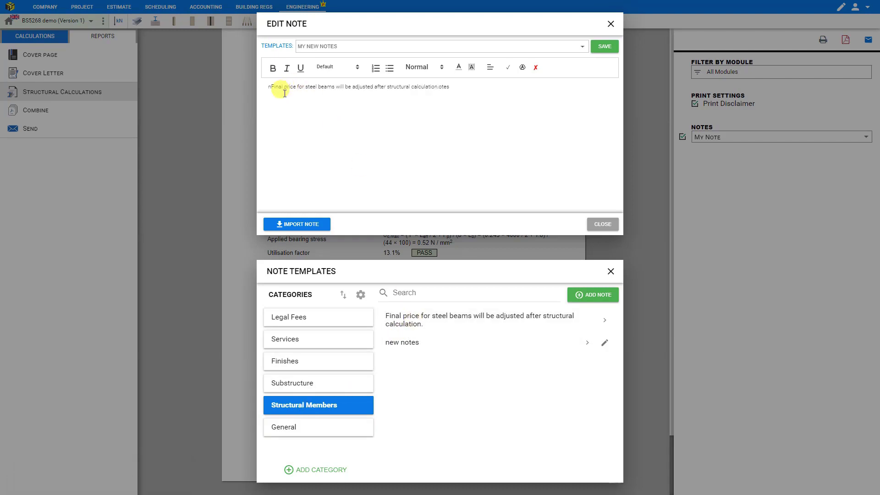
Tidy the inserted note and change 'steel beams' to 'roof joists'.
{"action": "left_click_drag", "start_coordinate": [266, 86], "coordinate": [271, 87]}
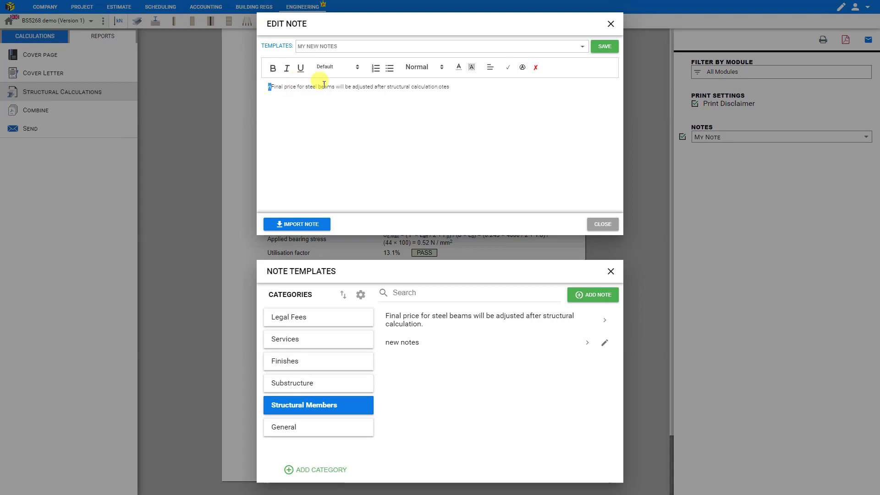
{"action": "key", "text": "BackSpace"}
{"action": "left_click", "coordinate": [455, 86]}
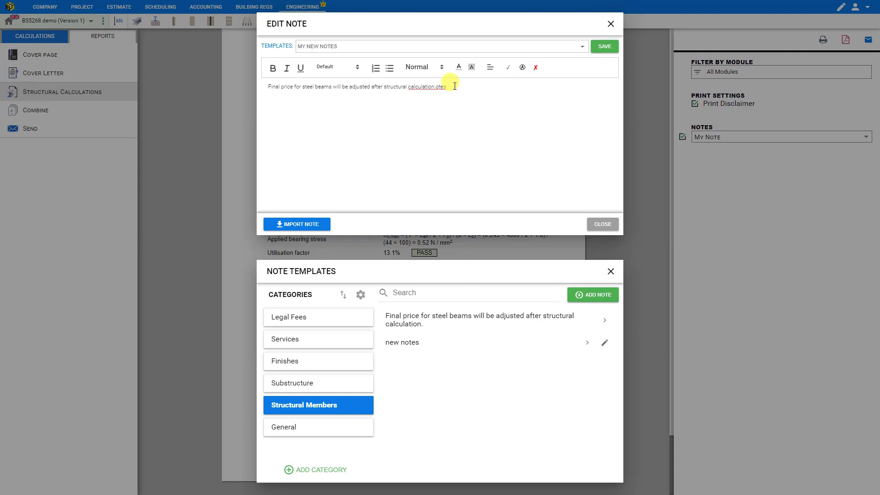
{"action": "key", "text": "BackSpace"}
{"action": "key", "text": "BackSpace"}
{"action": "key", "text": "BackSpace"}
{"action": "key", "text": "BackSpace"}
{"action": "left_click_drag", "start_coordinate": [303, 87], "coordinate": [331, 90]}
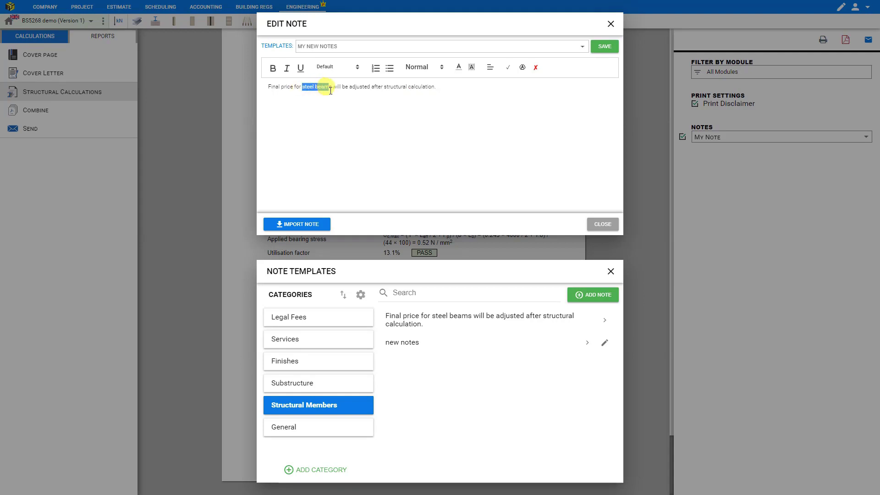
{"action": "type", "text": "roof joists"}
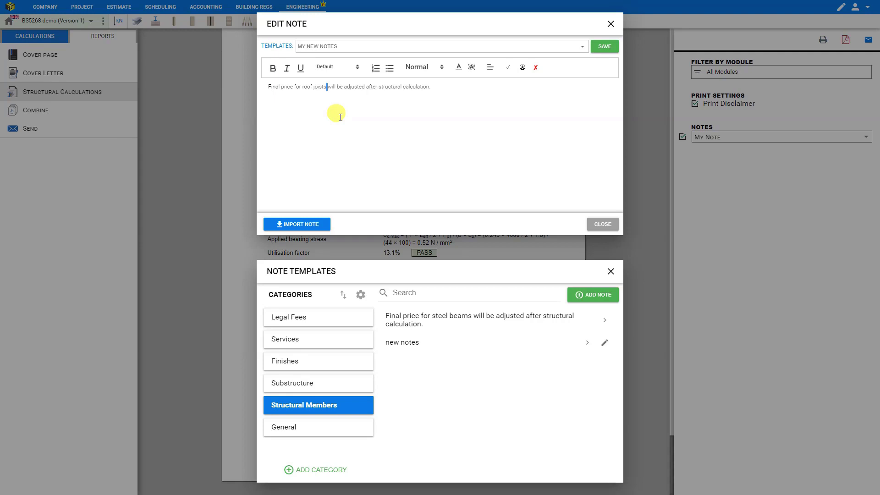
Save the edited roof joists line as a new Structural Members note template.
{"action": "triple_click", "coordinate": [343, 86]}
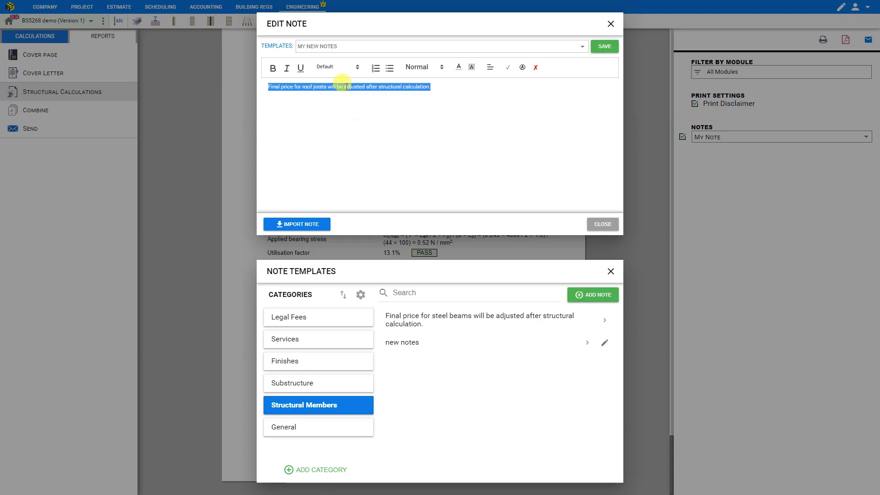
{"action": "key", "text": "ctrl+c"}
{"action": "left_click", "coordinate": [601, 294]}
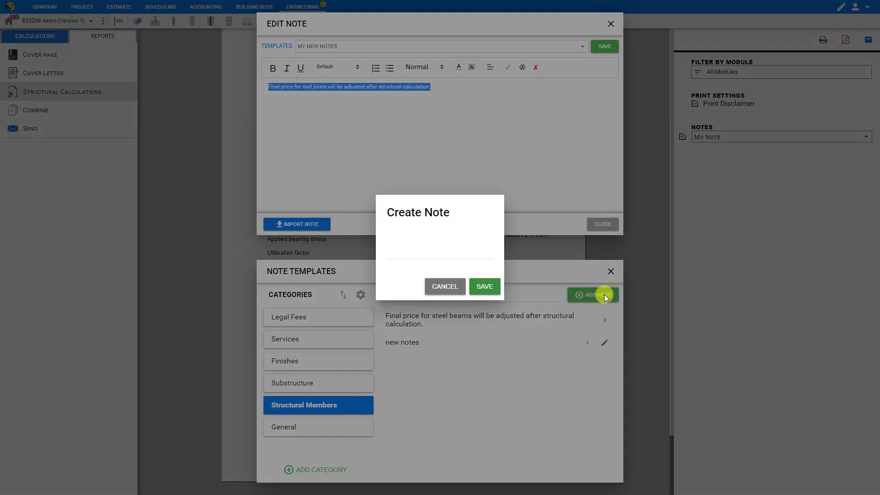
{"action": "left_click", "coordinate": [406, 253]}
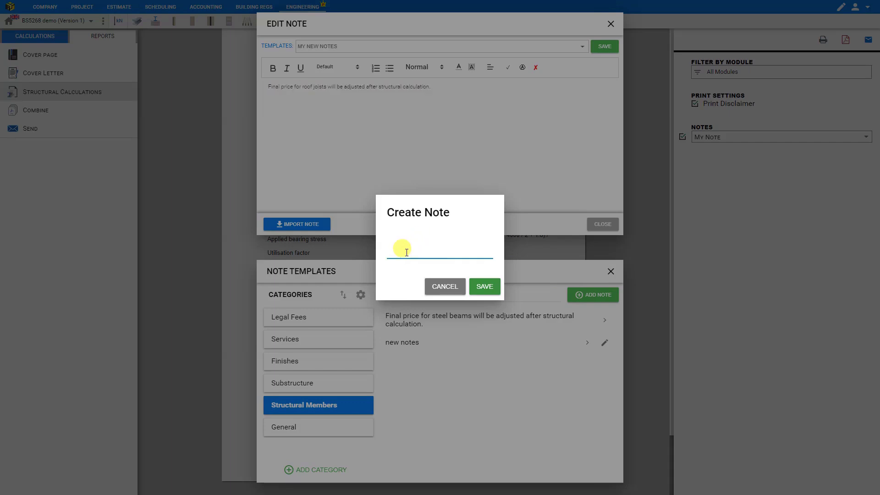
{"action": "key", "text": "ctrl+v"}
{"action": "left_click", "coordinate": [485, 287]}
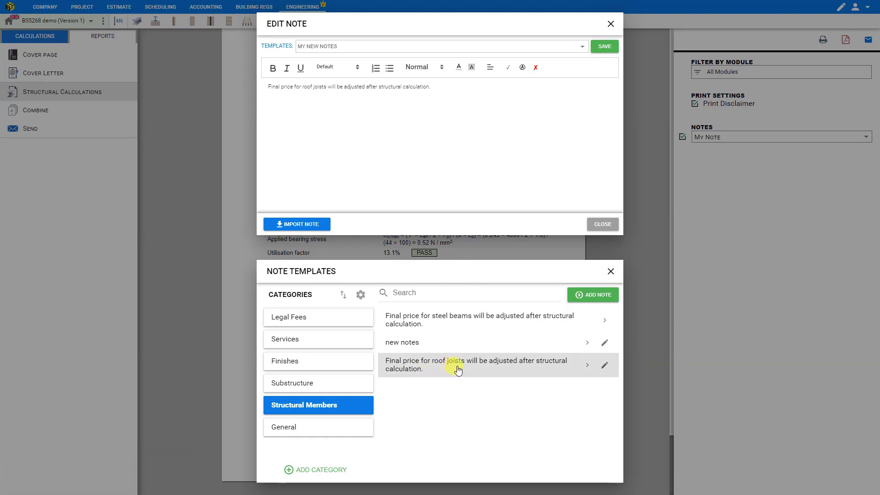
Clear the note editor and insert the new roof joists template instead.
{"action": "left_click_drag", "start_coordinate": [442, 126], "coordinate": [229, 45]}
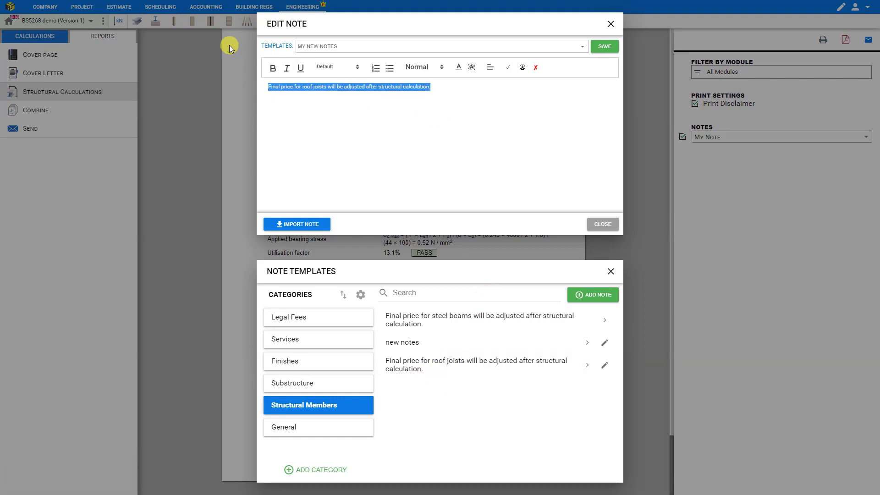
{"action": "key", "text": "BackSpace"}
{"action": "left_click", "coordinate": [588, 365]}
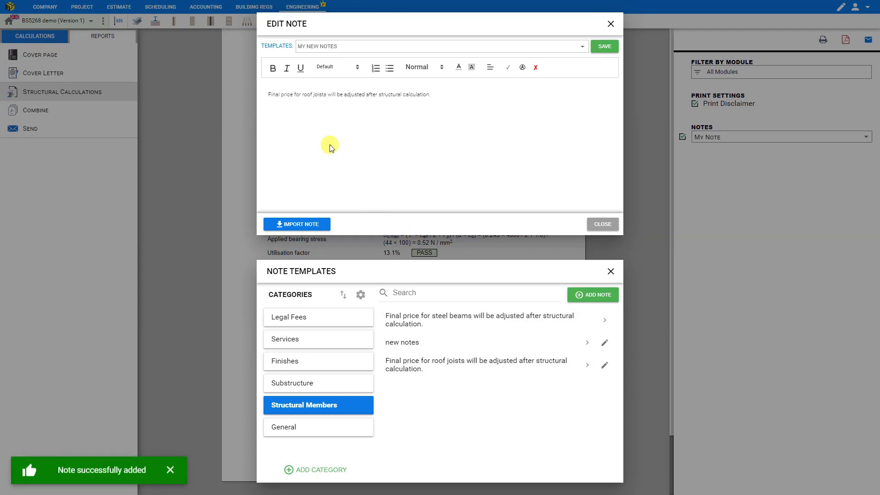
Append the Substructure ground-conditions template to the note and show the Combine report list.
{"action": "left_click", "coordinate": [333, 395]}
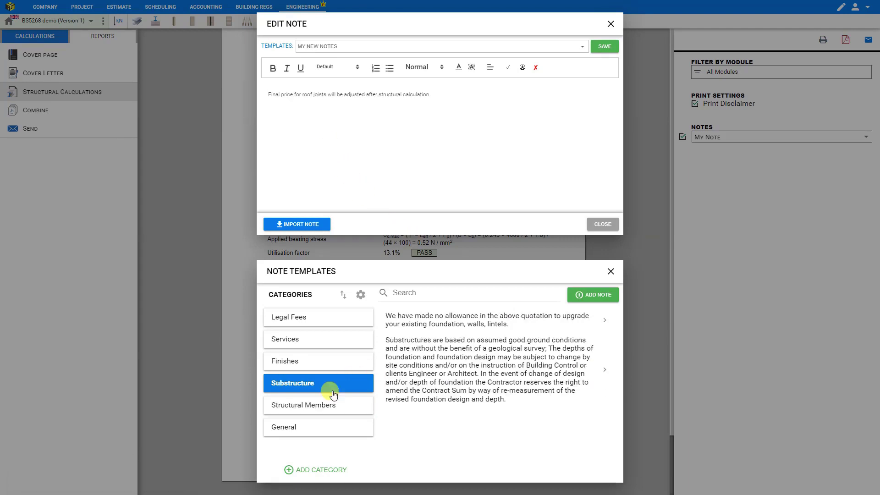
{"action": "left_click", "coordinate": [451, 366]}
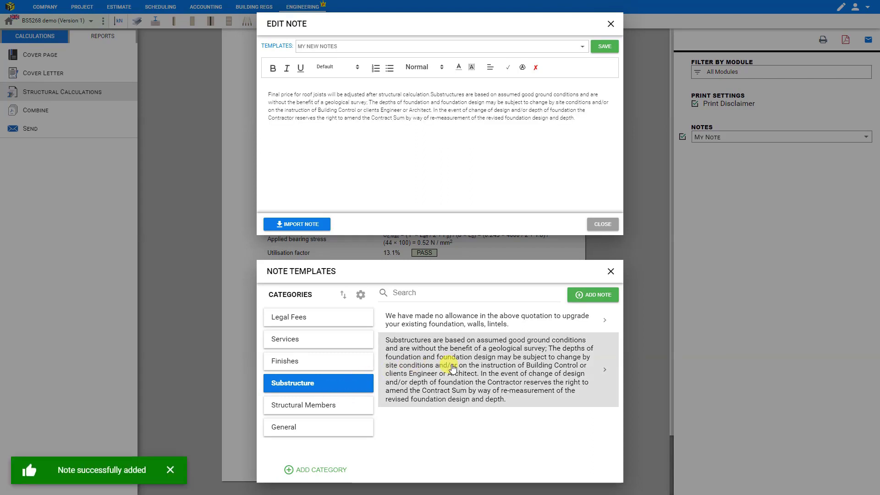
{"action": "left_click", "coordinate": [611, 271]}
{"action": "left_click", "coordinate": [612, 36]}
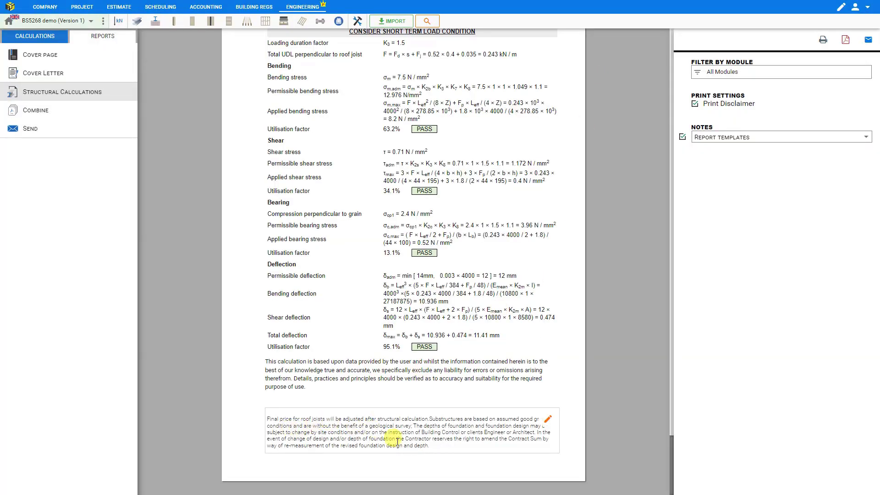
{"action": "left_click", "coordinate": [38, 110]}
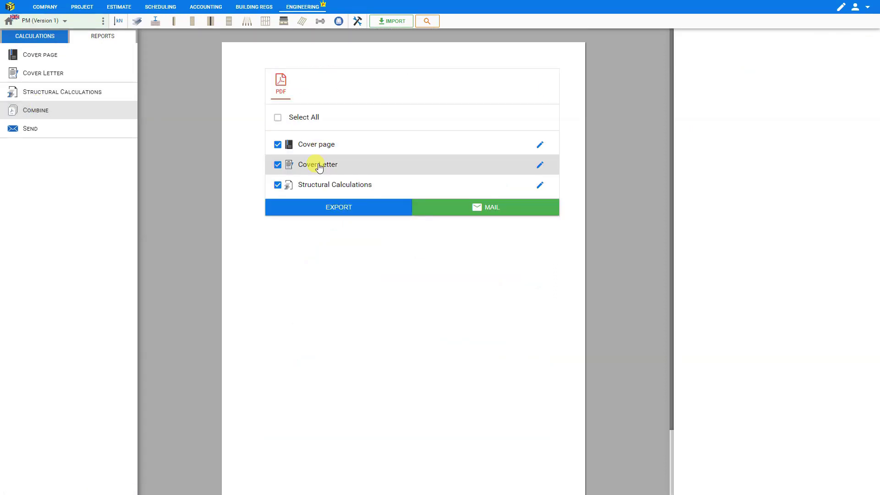
Switch the cover page's project information to the Quote layout, then move on to the cover letter.
{"action": "left_click", "coordinate": [40, 54]}
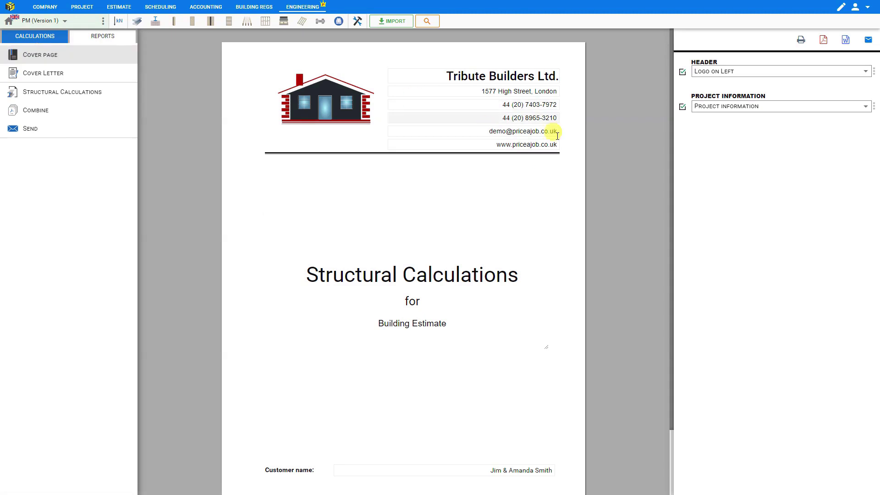
{"action": "left_click", "coordinate": [727, 107]}
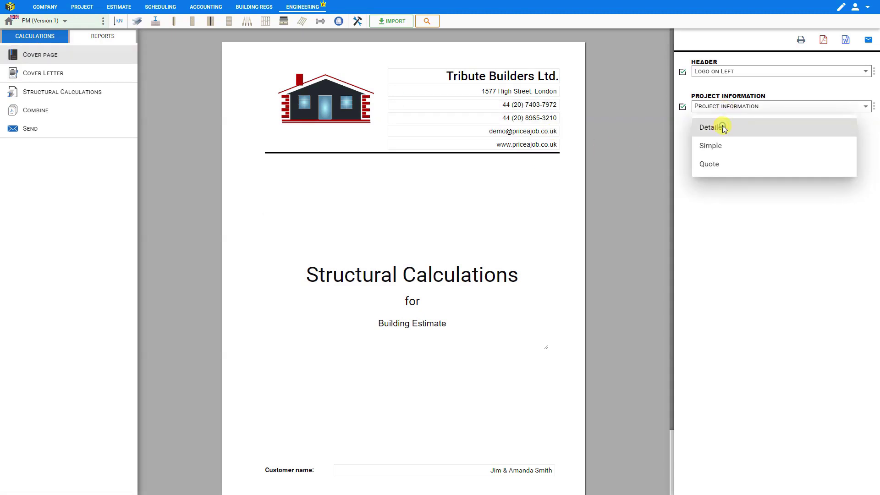
{"action": "left_click", "coordinate": [723, 128]}
{"action": "left_click", "coordinate": [719, 106]}
{"action": "left_click", "coordinate": [709, 164]}
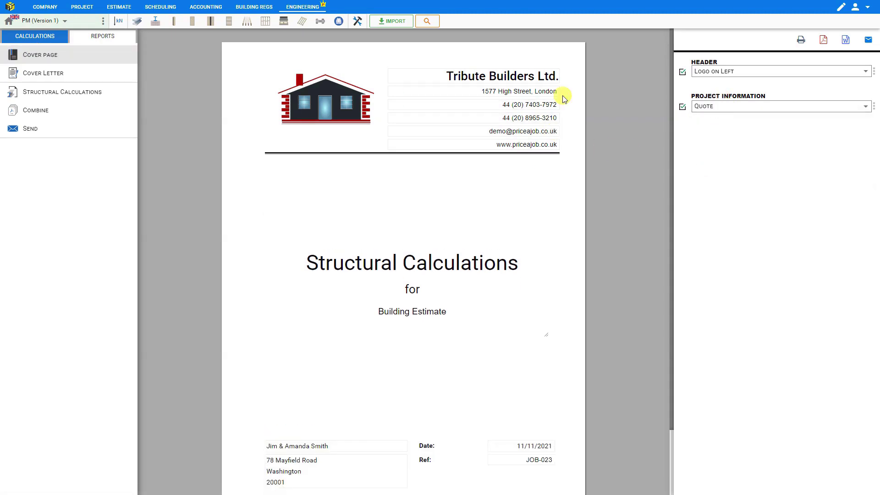
{"action": "left_click", "coordinate": [44, 73]}
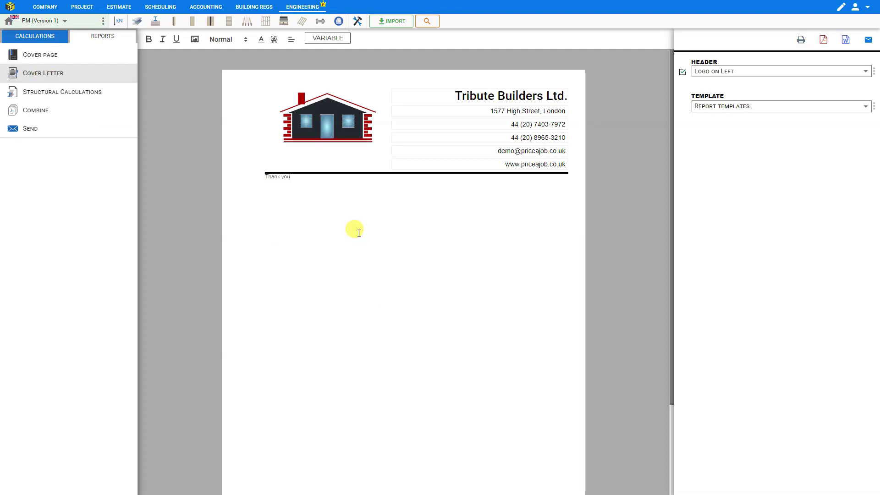
Replace 'New Template' with 'Thank you', save it, and confirm it's the selected template.
{"action": "left_click", "coordinate": [875, 107]}
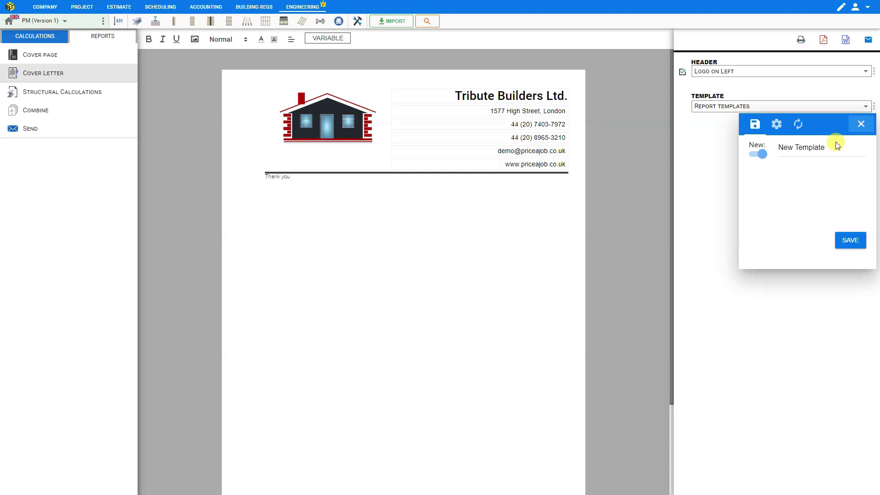
{"action": "left_click_drag", "start_coordinate": [833, 145], "coordinate": [777, 147]}
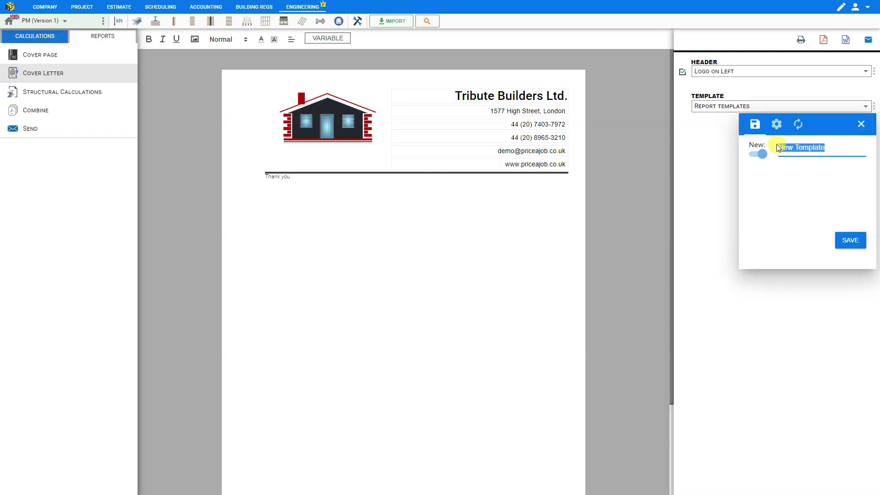
{"action": "type", "text": "Thank you"}
{"action": "left_click", "coordinate": [850, 240]}
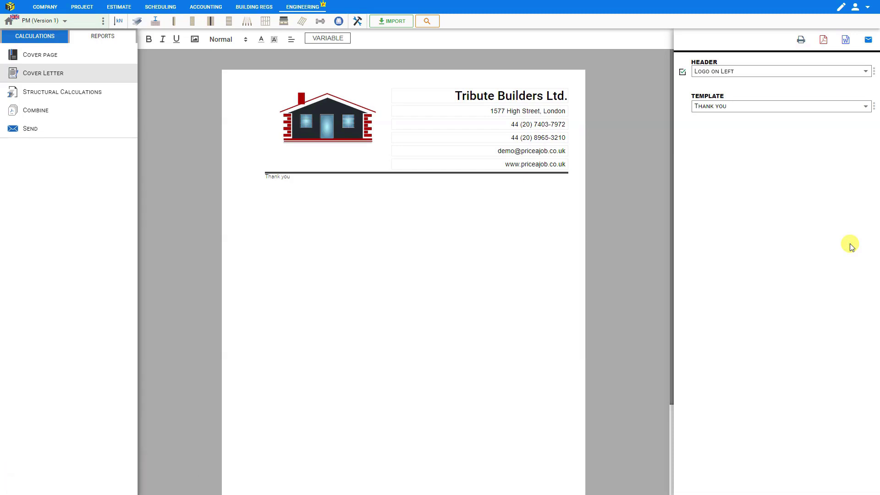
{"action": "left_click", "coordinate": [795, 108]}
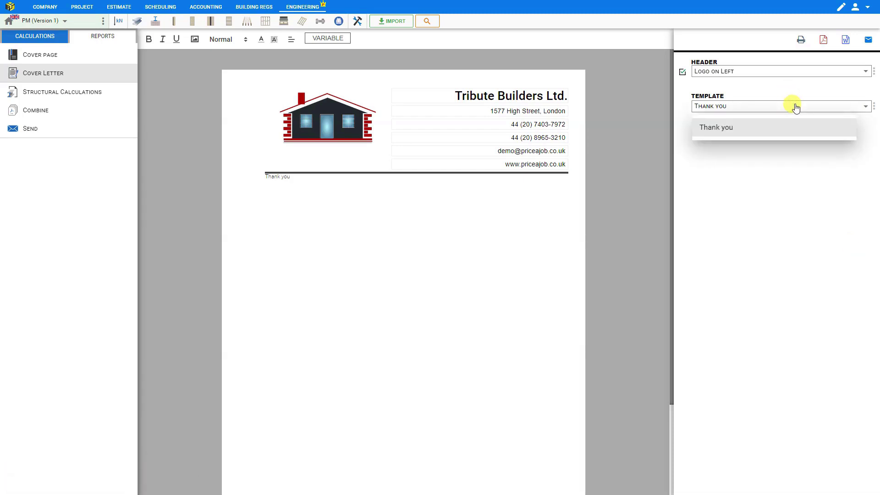
{"action": "left_click", "coordinate": [796, 108]}
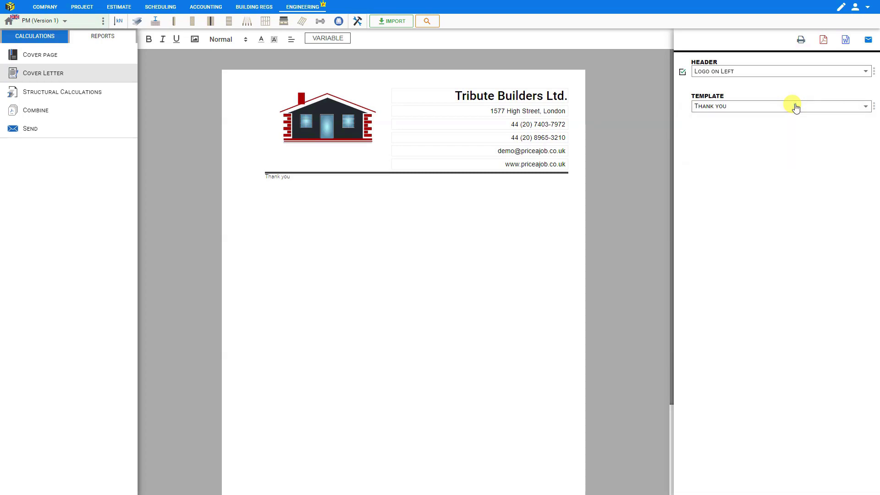
Preview the cover letter's print and PDF exports, closing each preview.
{"action": "left_click", "coordinate": [801, 40]}
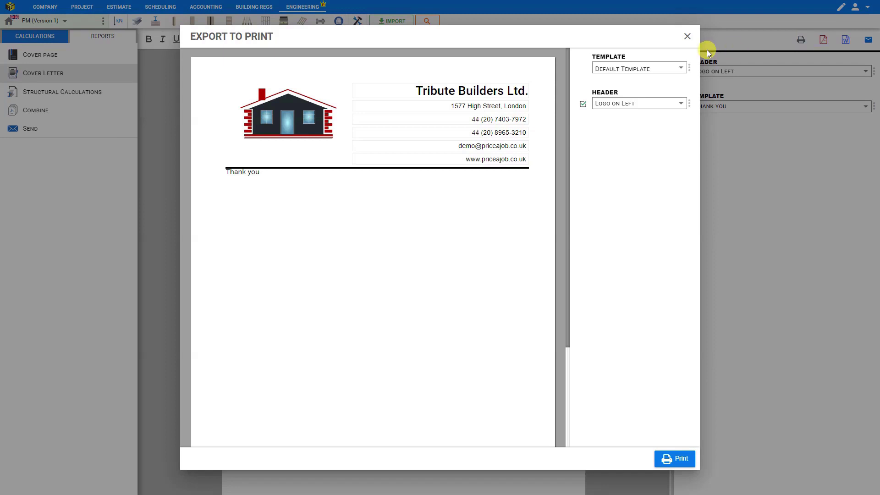
{"action": "left_click", "coordinate": [693, 40]}
{"action": "left_click", "coordinate": [822, 40]}
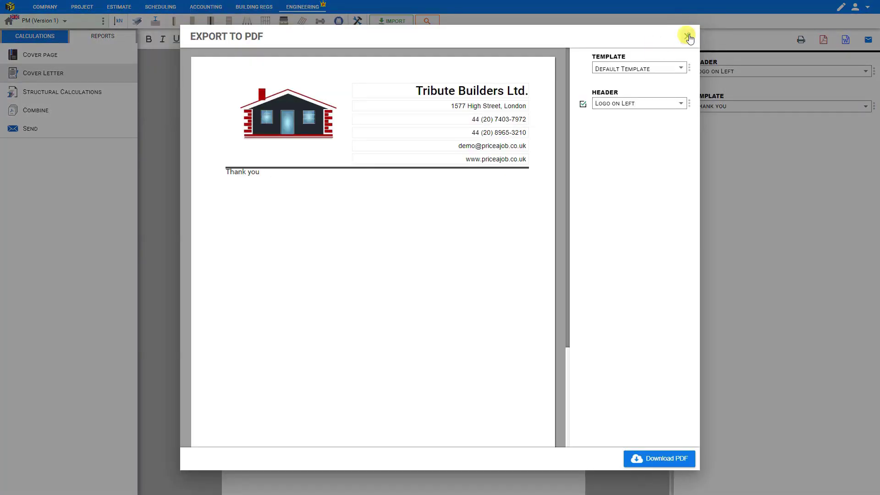
{"action": "left_click", "coordinate": [687, 36]}
Preview the Word export, then start a Structural Calculation Report email with Cover Letter.pdf attached.
{"action": "left_click", "coordinate": [846, 39]}
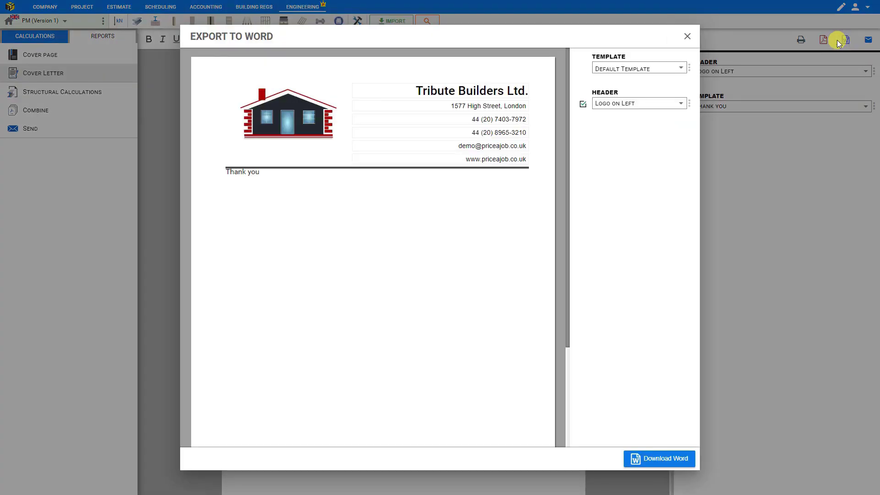
{"action": "left_click", "coordinate": [686, 37]}
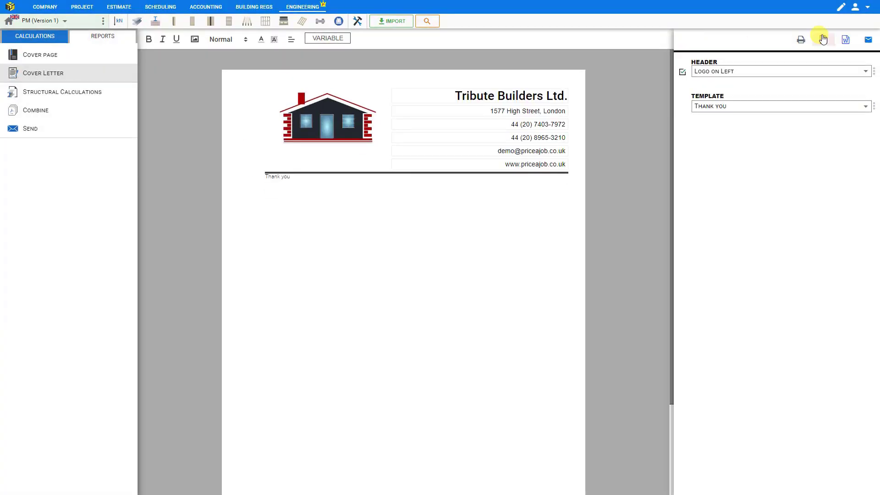
{"action": "left_click", "coordinate": [869, 40]}
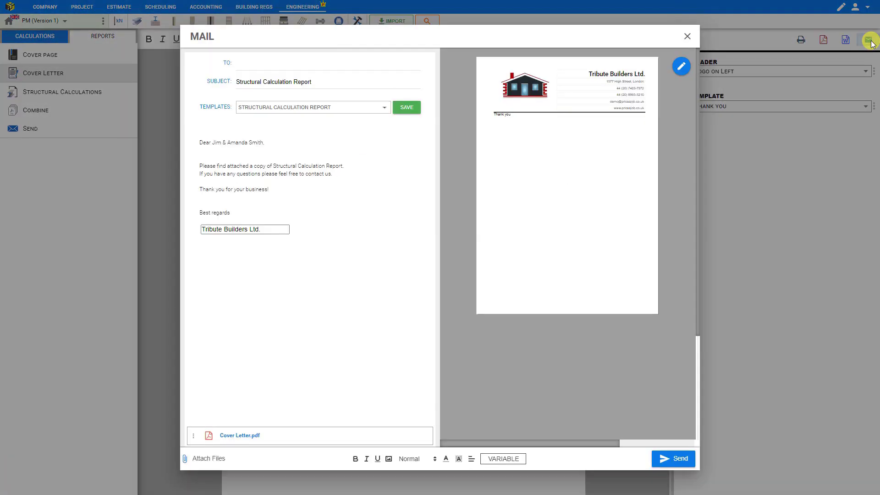